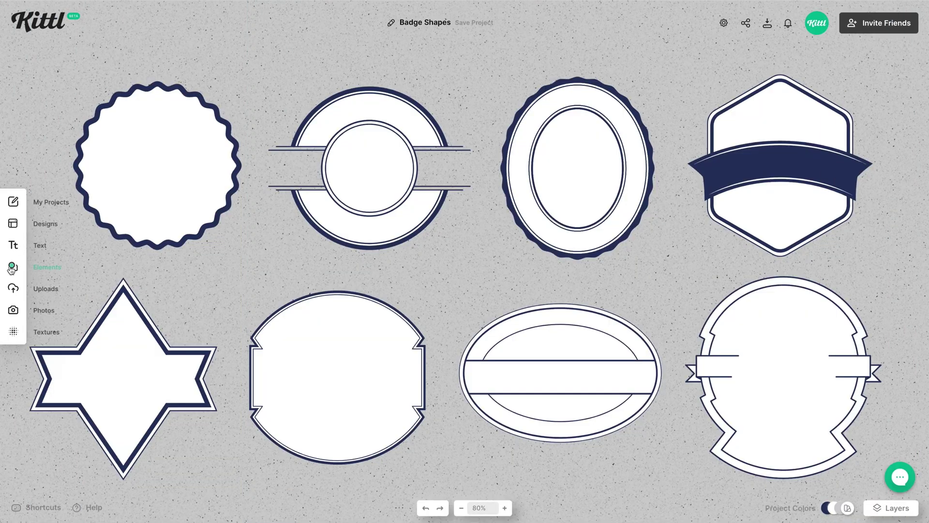
- Open the Elements library beside the eight blank Badge Shapes outlines
{"action": "left_click", "coordinate": [34, 266]}
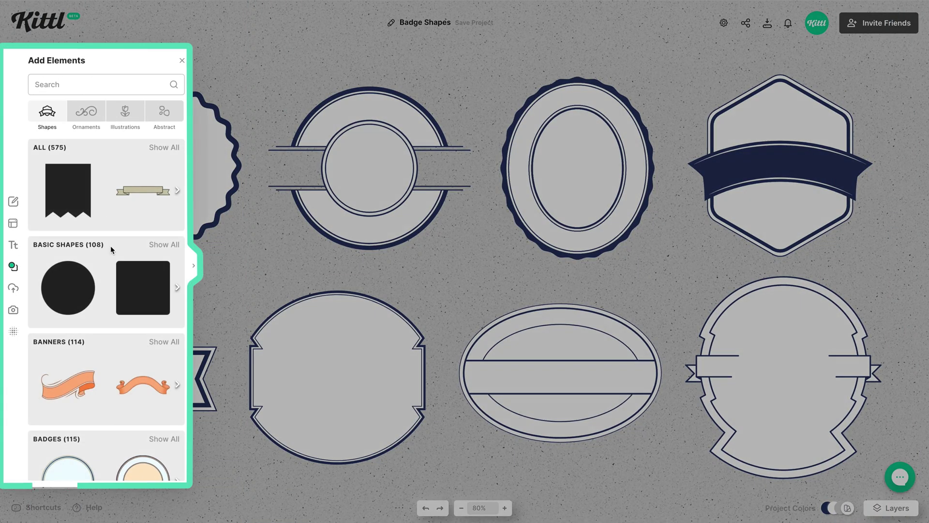
- Show every shape in the Badges category in a widened library panel
{"action": "scroll", "coordinate": [110, 246], "scroll_direction": "down", "scroll_amount": 3}
{"action": "left_click", "coordinate": [162, 272]}
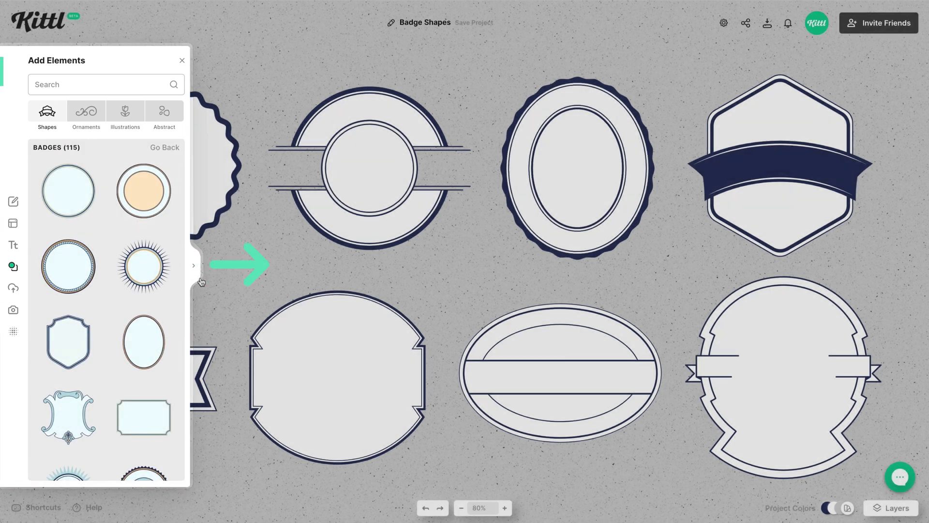
{"action": "left_click", "coordinate": [195, 268]}
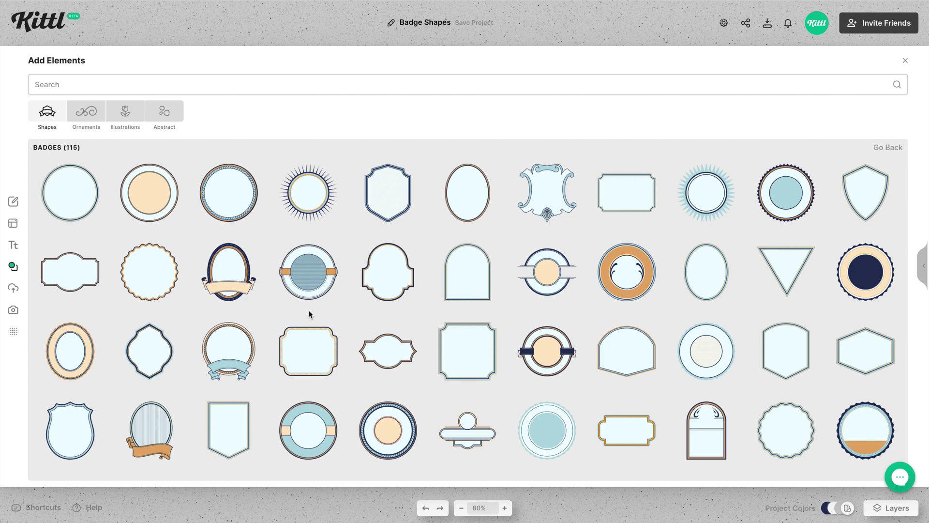
- Scroll through all 115 badge shapes, return to the categories and close the library
{"action": "scroll", "coordinate": [500, 294], "scroll_direction": "down", "scroll_amount": 1}
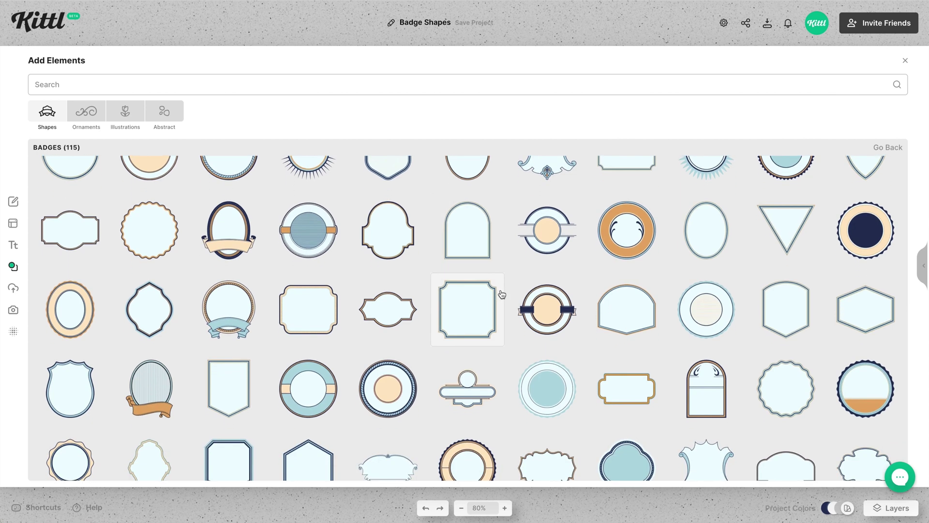
{"action": "scroll", "coordinate": [501, 294], "scroll_direction": "down", "scroll_amount": 2}
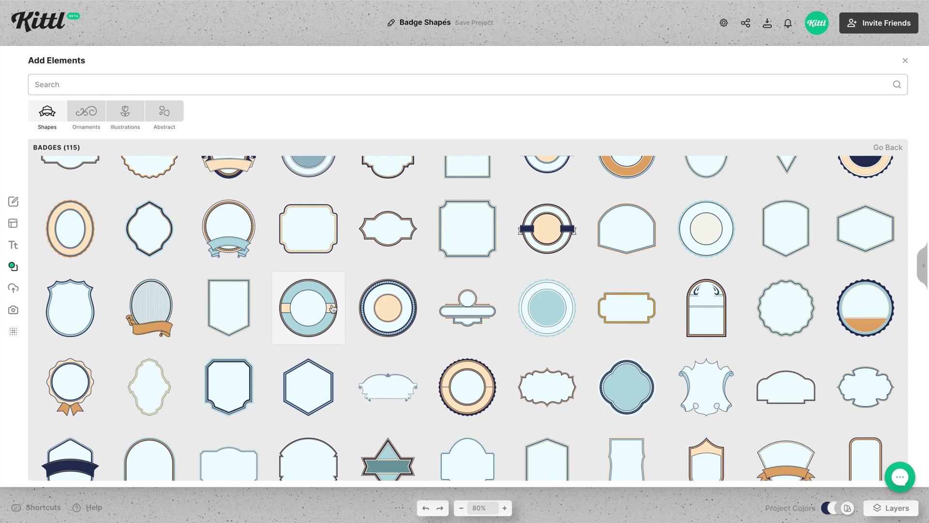
{"action": "scroll", "coordinate": [473, 396], "scroll_direction": "down", "scroll_amount": 6}
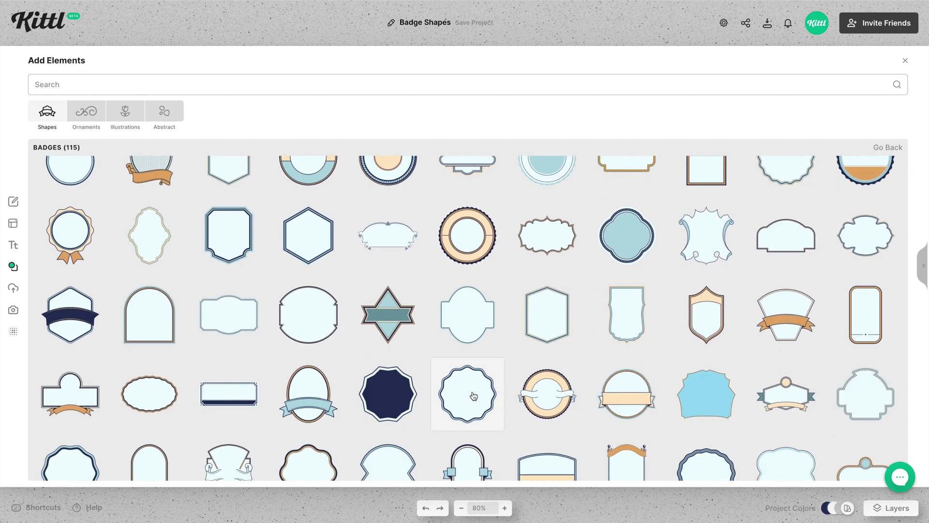
{"action": "scroll", "coordinate": [473, 396], "scroll_direction": "down", "scroll_amount": 3}
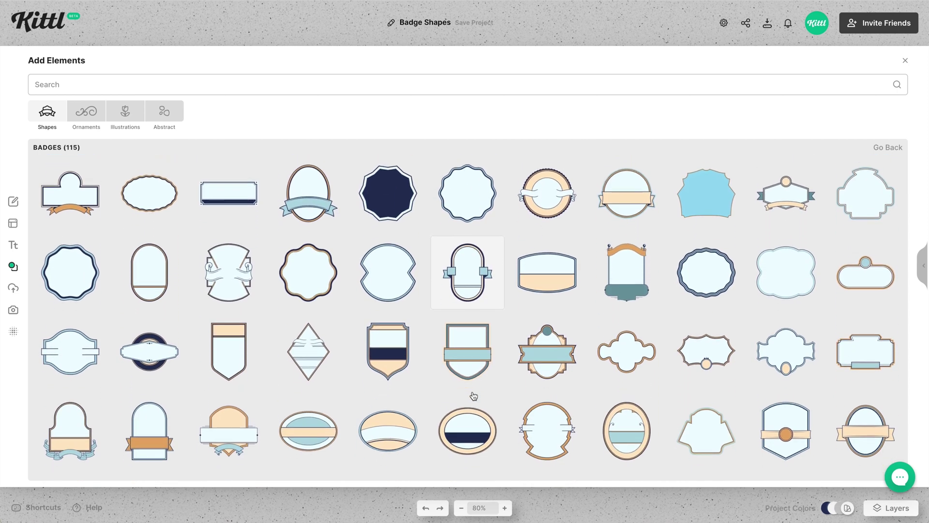
{"action": "scroll", "coordinate": [474, 395], "scroll_direction": "down", "scroll_amount": 1}
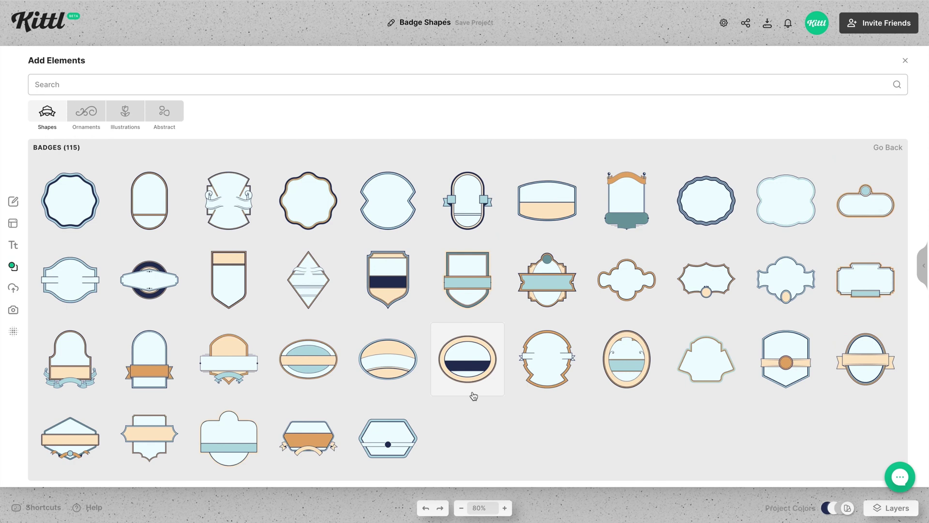
{"action": "scroll", "coordinate": [473, 395], "scroll_direction": "up", "scroll_amount": 1}
{"action": "scroll", "coordinate": [473, 396], "scroll_direction": "up", "scroll_amount": 1}
{"action": "scroll", "coordinate": [473, 396], "scroll_direction": "up", "scroll_amount": 2}
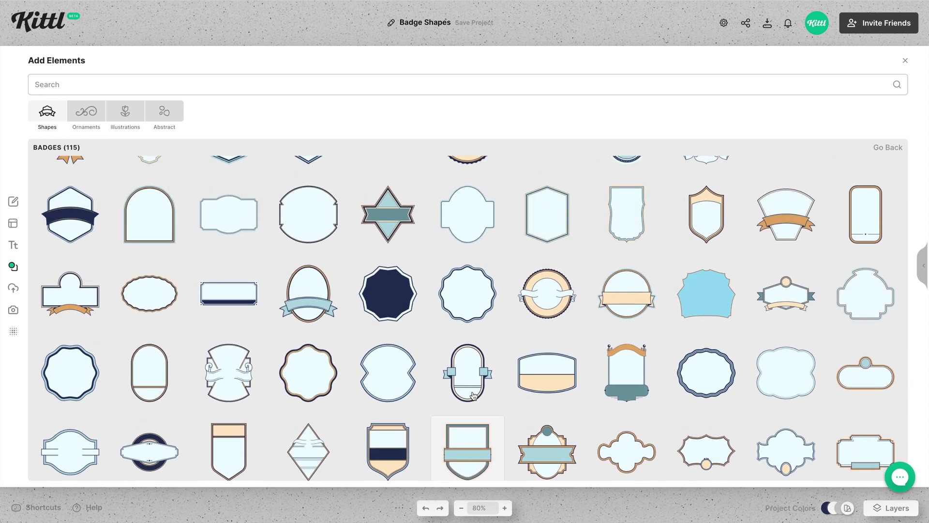
{"action": "scroll", "coordinate": [473, 396], "scroll_direction": "up", "scroll_amount": 5}
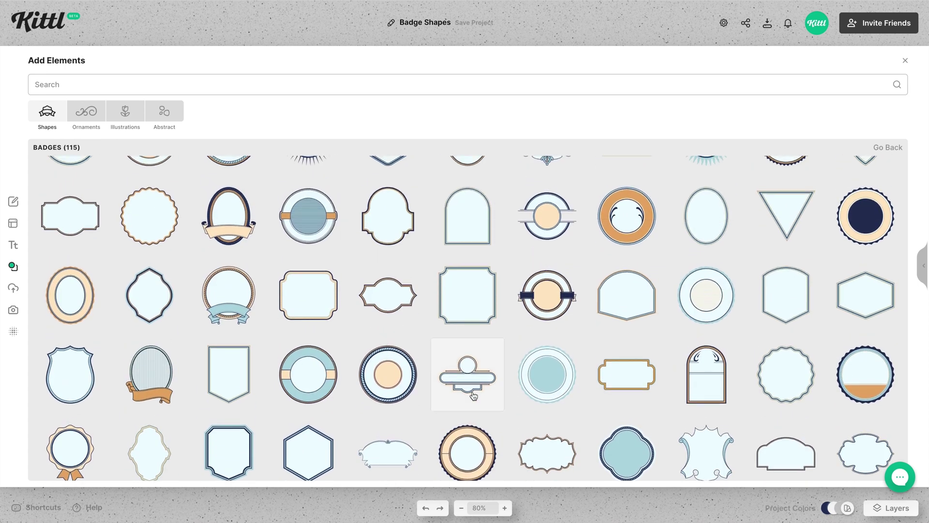
{"action": "scroll", "coordinate": [473, 396], "scroll_direction": "up", "scroll_amount": 2}
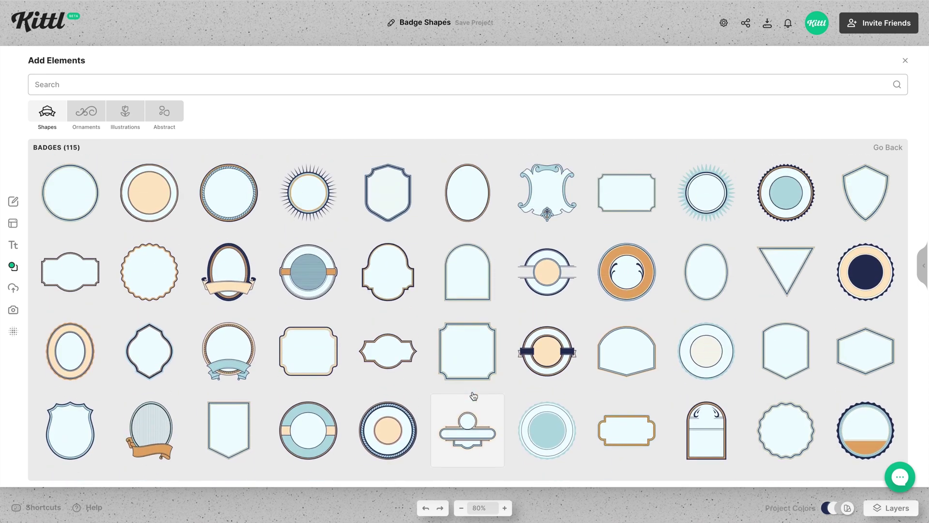
{"action": "left_click", "coordinate": [890, 148]}
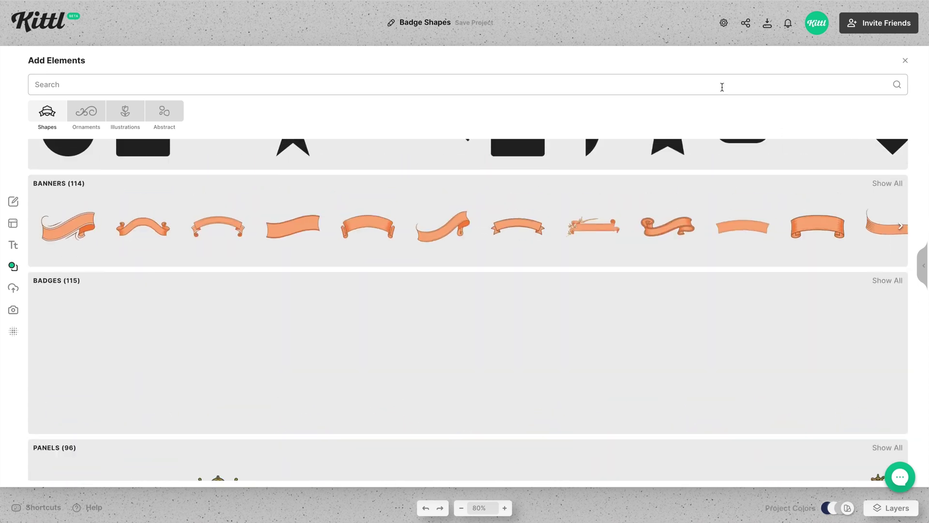
{"action": "left_click", "coordinate": [905, 61]}
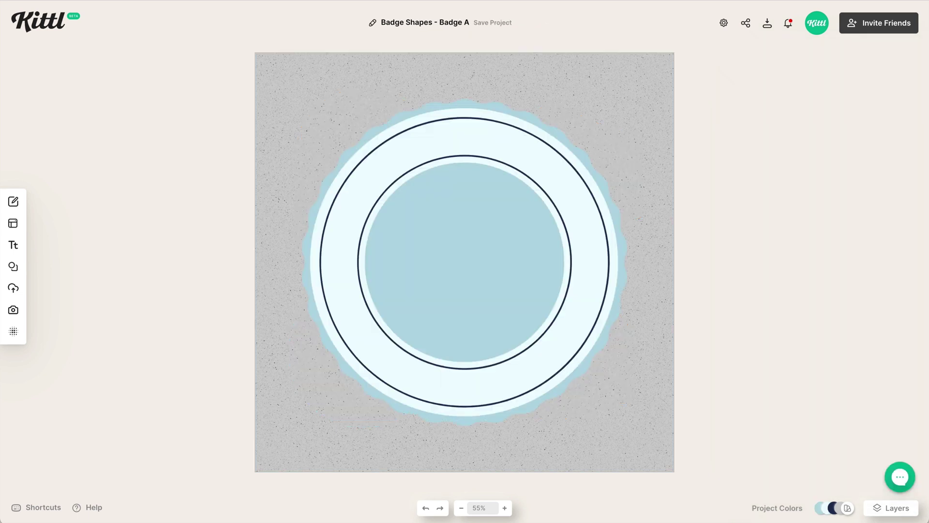
- Select Badge A's scalloped circular badge to show its three colours and 0.00 border weight
{"action": "left_click", "coordinate": [537, 221]}
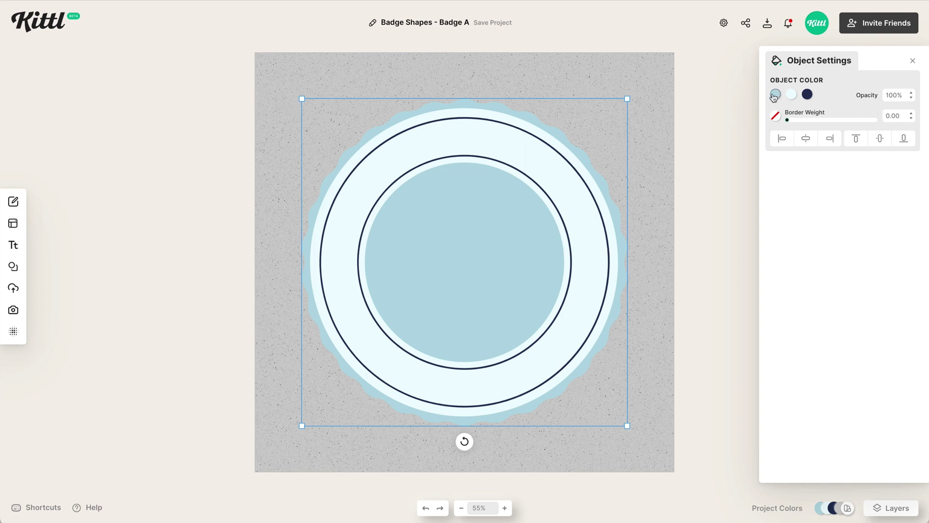
- Change the badge's first colour to a dark navy fill
{"action": "left_click", "coordinate": [776, 95]}
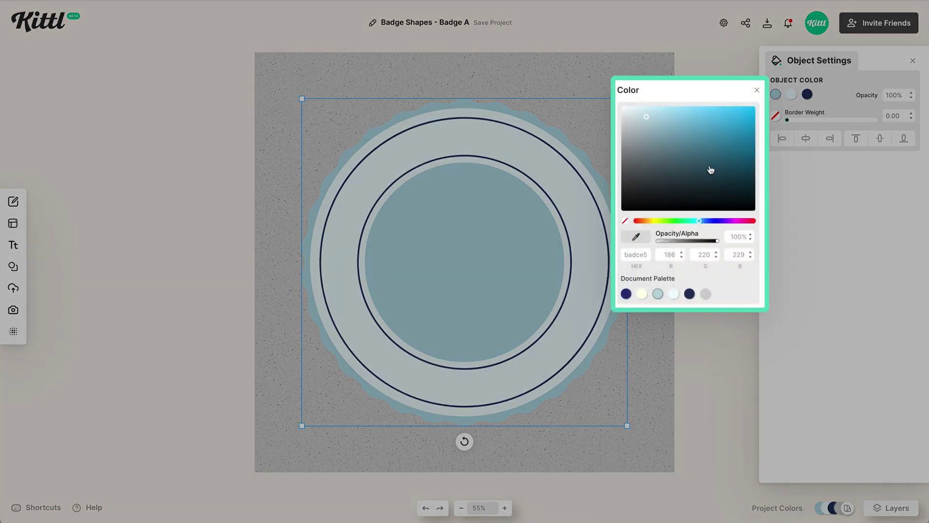
{"action": "left_click", "coordinate": [709, 221]}
{"action": "left_click_drag", "start_coordinate": [709, 223], "coordinate": [712, 221]}
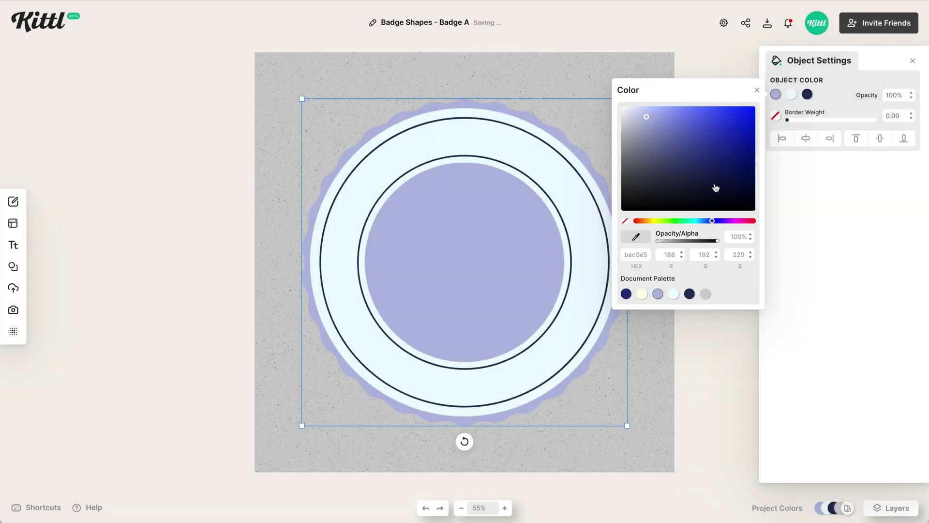
{"action": "left_click", "coordinate": [713, 185]}
{"action": "left_click_drag", "start_coordinate": [713, 185], "coordinate": [698, 175]}
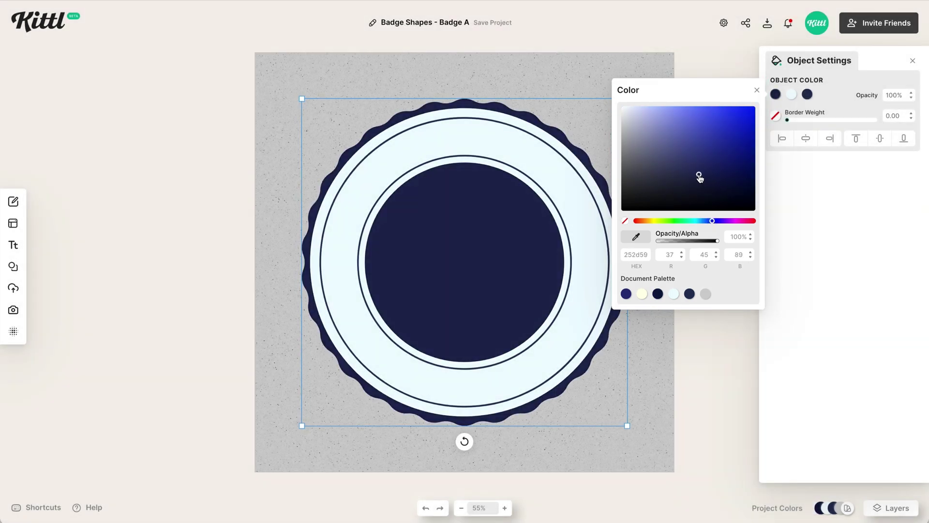
- Turn the light areas and inner circle navy and make the double rings cream
{"action": "left_click", "coordinate": [791, 95]}
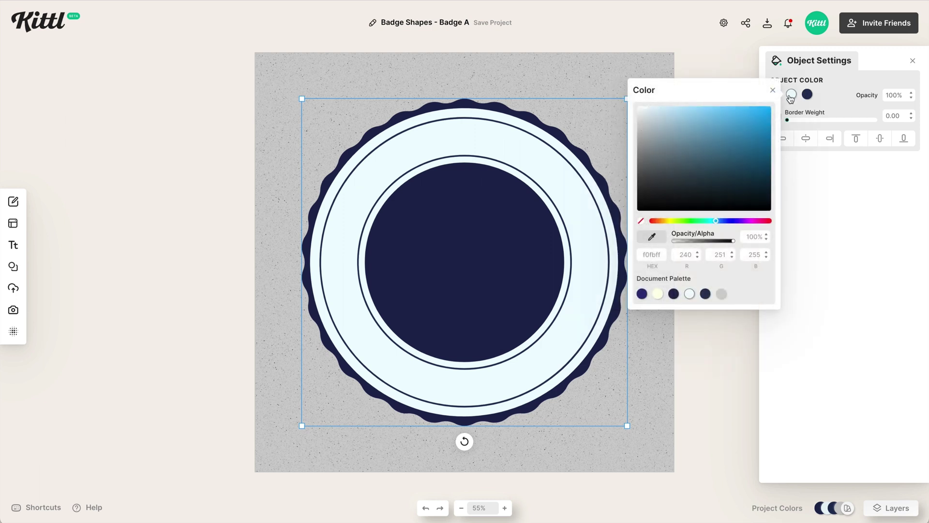
{"action": "left_click", "coordinate": [705, 295]}
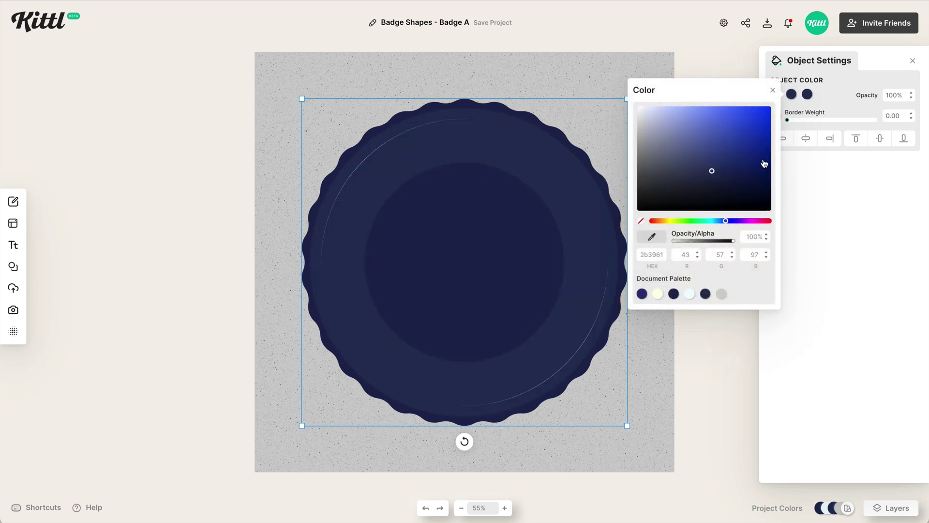
{"action": "left_click", "coordinate": [812, 94]}
{"action": "left_click", "coordinate": [673, 293]}
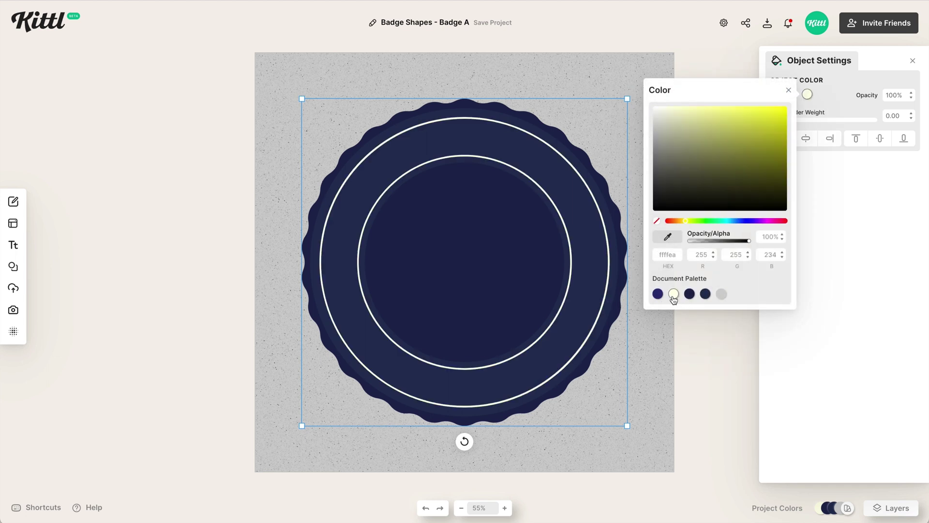
{"action": "left_click", "coordinate": [836, 102]}
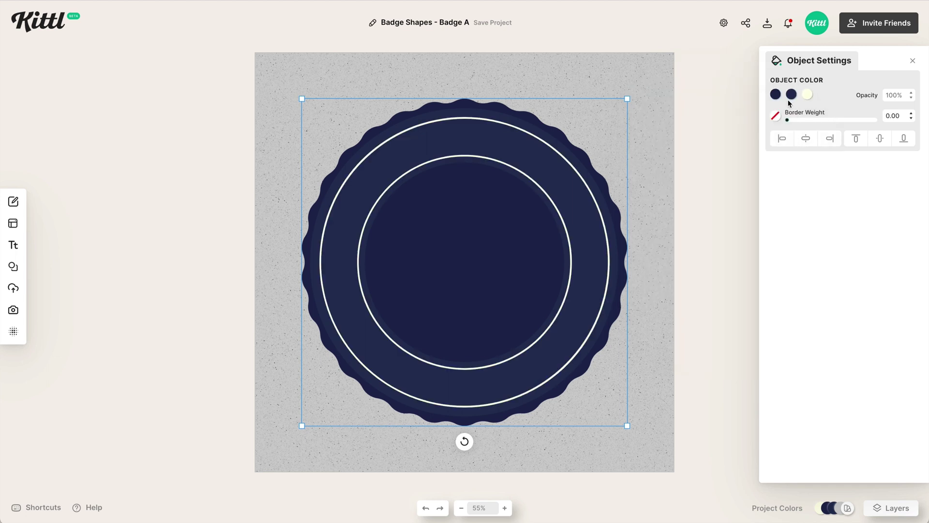
{"action": "left_click", "coordinate": [775, 96]}
{"action": "left_click", "coordinate": [673, 294]}
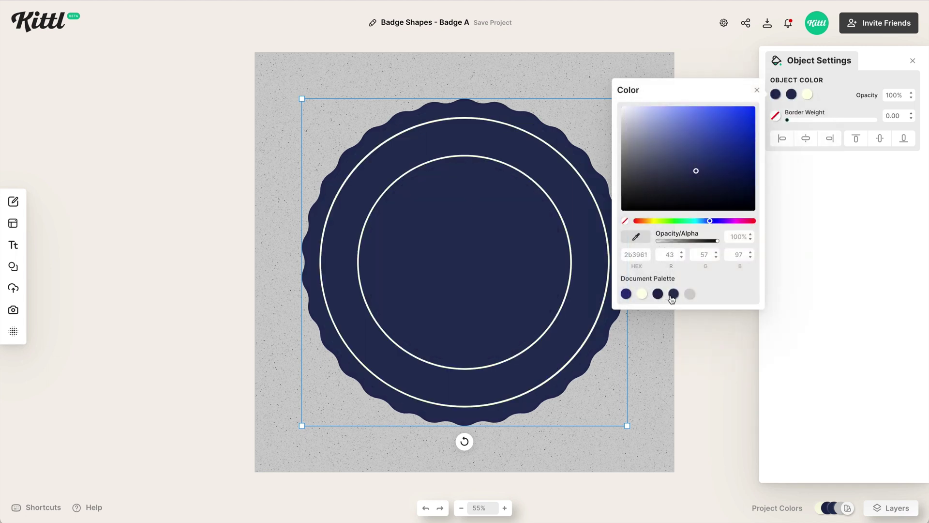
{"action": "left_click", "coordinate": [664, 408]}
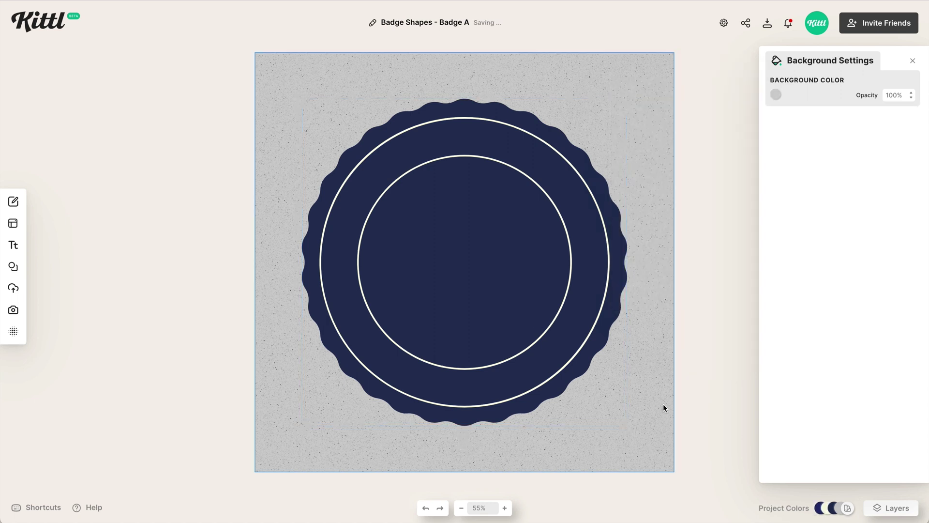
- Add a cream headline text in Syncopate, widened onto a single line
{"action": "key", "text": "t"}
{"action": "left_click", "coordinate": [835, 185]}
{"action": "type", "text": "sy"}
{"action": "left_click", "coordinate": [682, 128]}
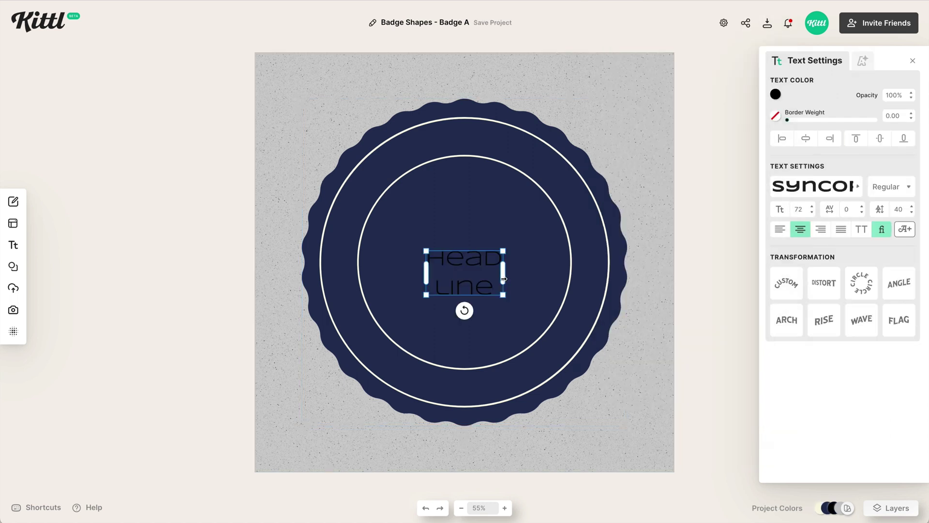
{"action": "left_click_drag", "start_coordinate": [503, 279], "coordinate": [577, 271]}
{"action": "left_click", "coordinate": [775, 93]}
{"action": "left_click", "coordinate": [688, 293]}
{"action": "left_click", "coordinate": [816, 186]}
{"action": "type", "text": "red"}
- Make the headline bold all-caps at size 120, curved around an enlarged circle
{"action": "left_click", "coordinate": [662, 144]}
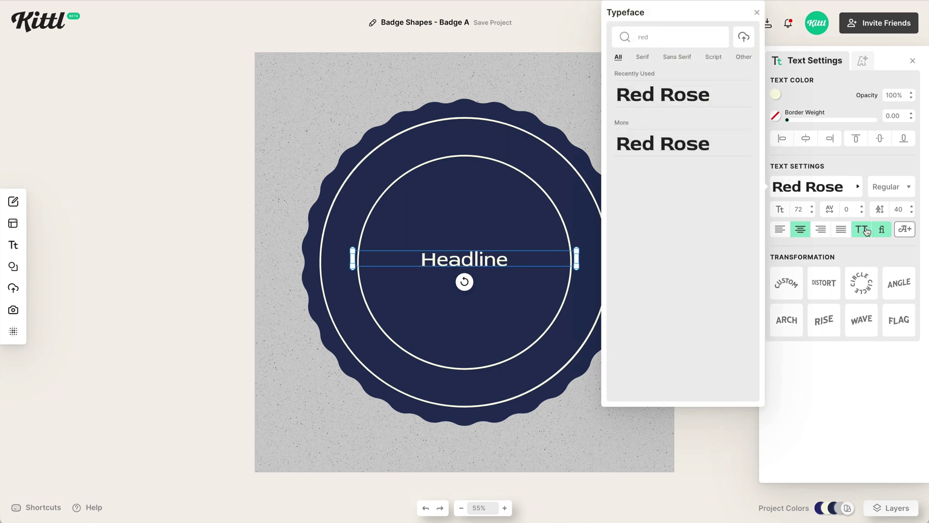
{"action": "left_click", "coordinate": [866, 231]}
{"action": "left_click", "coordinate": [892, 187]}
{"action": "left_click", "coordinate": [886, 216]}
{"action": "left_click", "coordinate": [861, 283]}
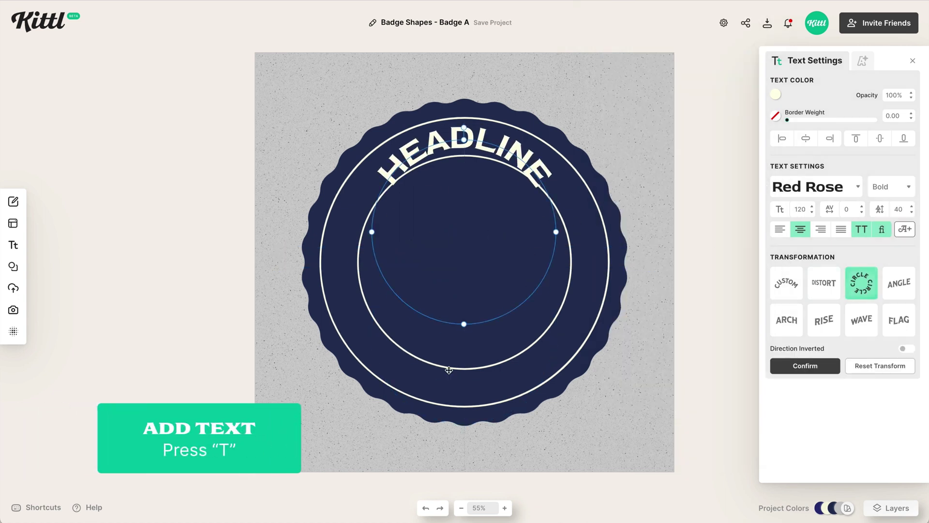
{"action": "left_click_drag", "start_coordinate": [463, 324], "coordinate": [472, 388]}
- Retype the headline as 'GEORGIA DUCKS' with letter spacing 50 and flip text onto the bottom arc
{"action": "double_click", "coordinate": [417, 158]}
{"action": "type", "text": "georgia ducks"}
{"action": "key", "text": "Escape"}
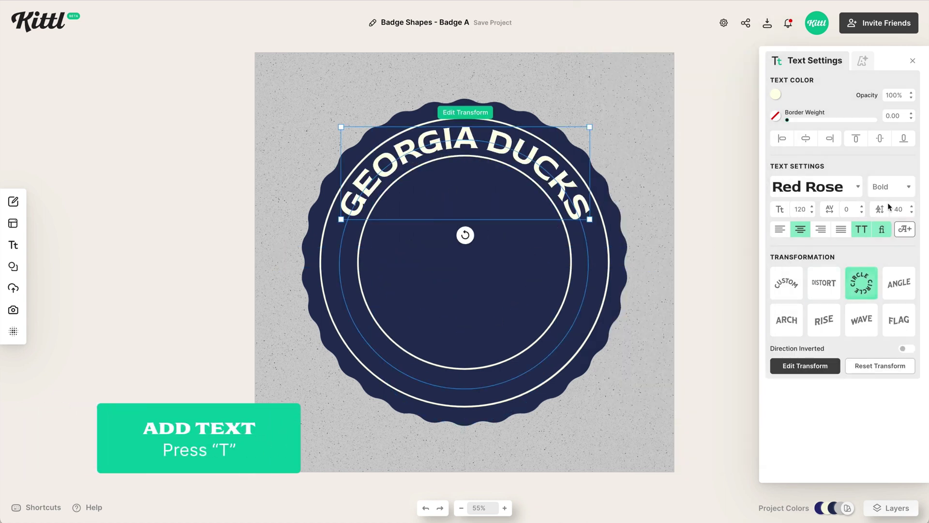
{"action": "double_click", "coordinate": [847, 209]}
{"action": "type", "text": "50"}
{"action": "key", "text": "Tab"}
{"action": "left_click", "coordinate": [906, 349]}
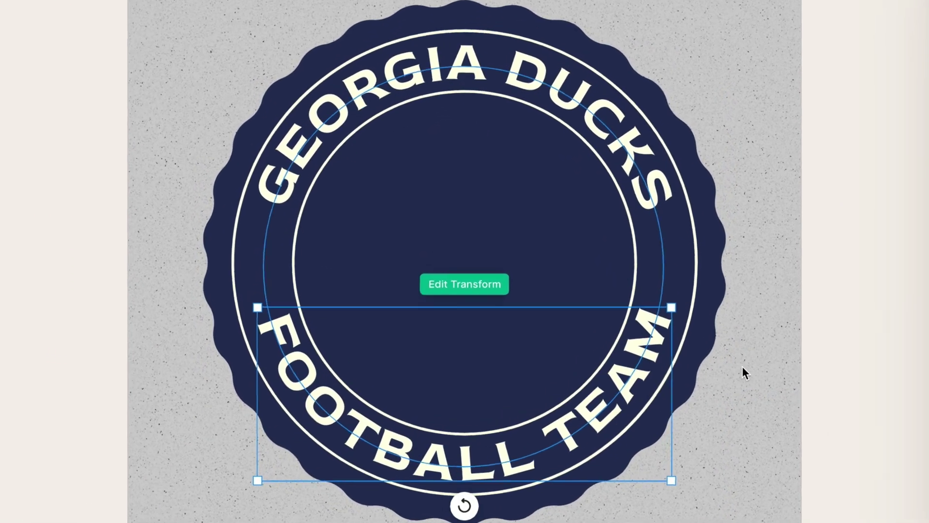
- Turn a copy of FOOTBALL TEAM into a small vertical 'ESTD' on the badge's left side
{"action": "left_click_drag", "start_coordinate": [482, 368], "coordinate": [443, 282]}
{"action": "key", "text": "Return"}
{"action": "type", "text": "e"}
{"action": "type", "text": "std"}
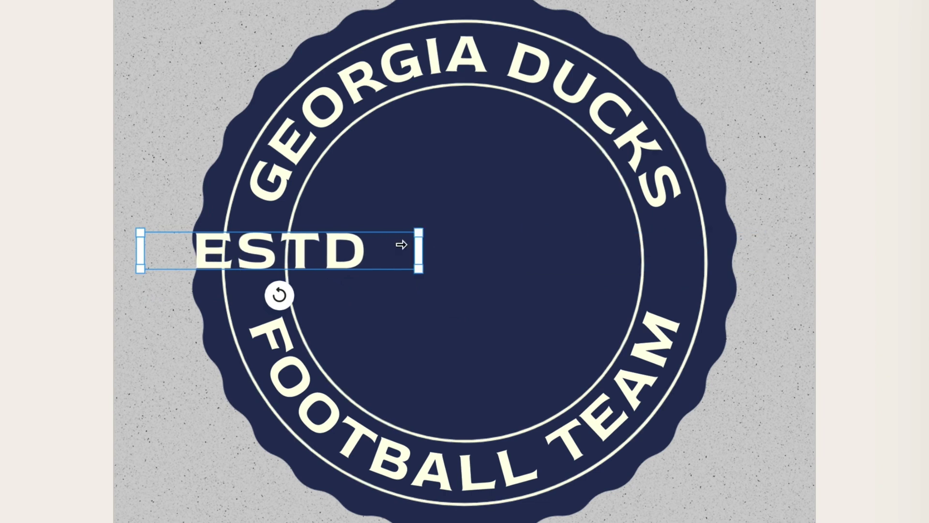
{"action": "left_click_drag", "start_coordinate": [417, 249], "coordinate": [167, 319]}
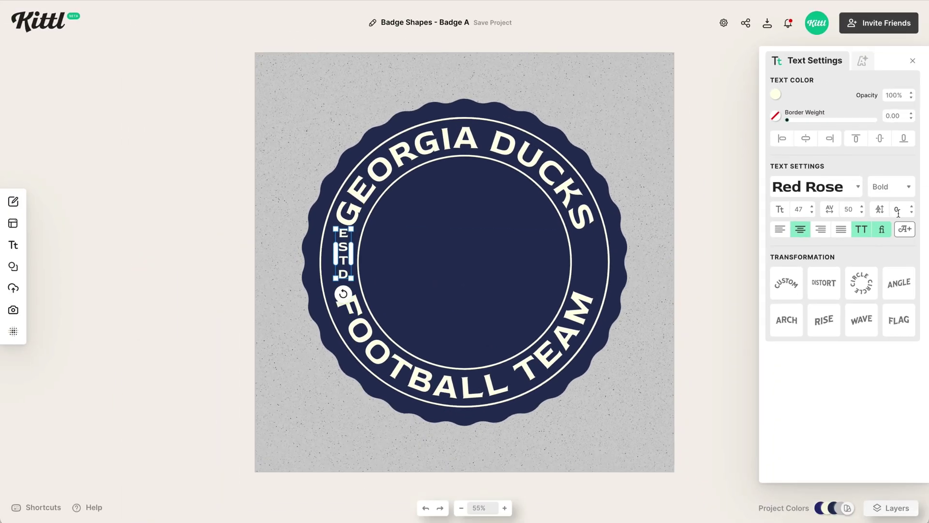
{"action": "left_click", "coordinate": [380, 243]}
- Copy ESTD to the badge's right side and retype it as '2022'
{"action": "left_click_drag", "start_coordinate": [342, 256], "coordinate": [489, 266]}
{"action": "double_click", "coordinate": [588, 256]}
{"action": "type", "text": "2022"}
{"action": "key", "text": "Escape"}
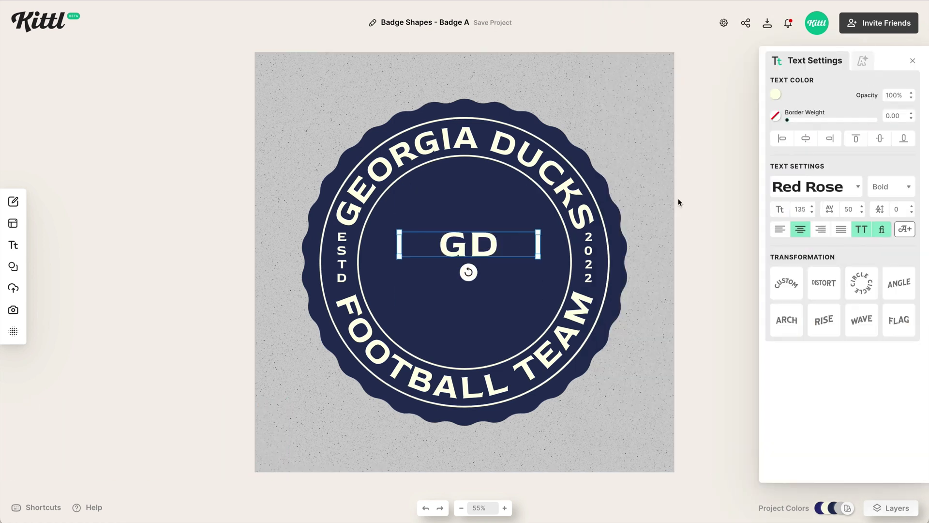
- Set the centre GD in a Serif 03 monogram typeface, enlarged and centred on the badge
{"action": "left_click", "coordinate": [818, 186]}
{"action": "left_click", "coordinate": [677, 92]}
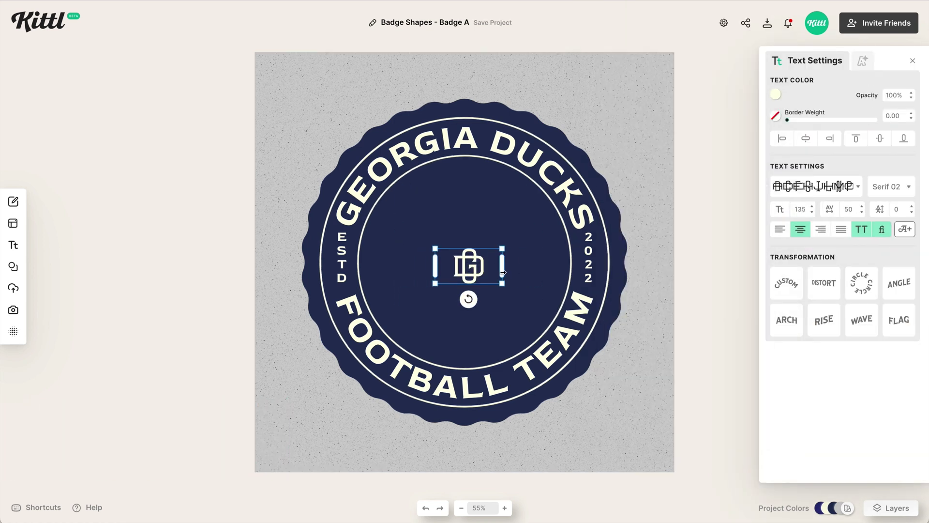
{"action": "left_click_drag", "start_coordinate": [518, 297], "coordinate": [577, 346]}
{"action": "left_click_drag", "start_coordinate": [493, 295], "coordinate": [488, 288]}
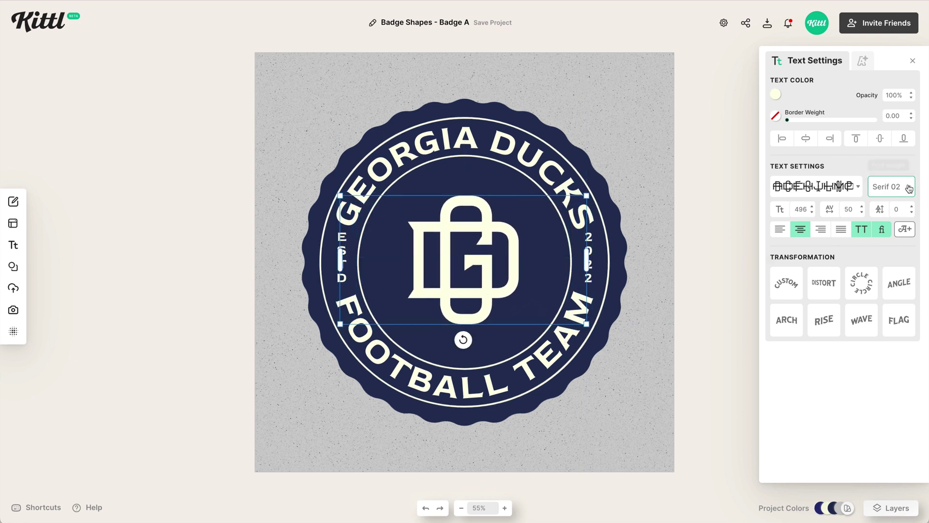
{"action": "left_click", "coordinate": [884, 218]}
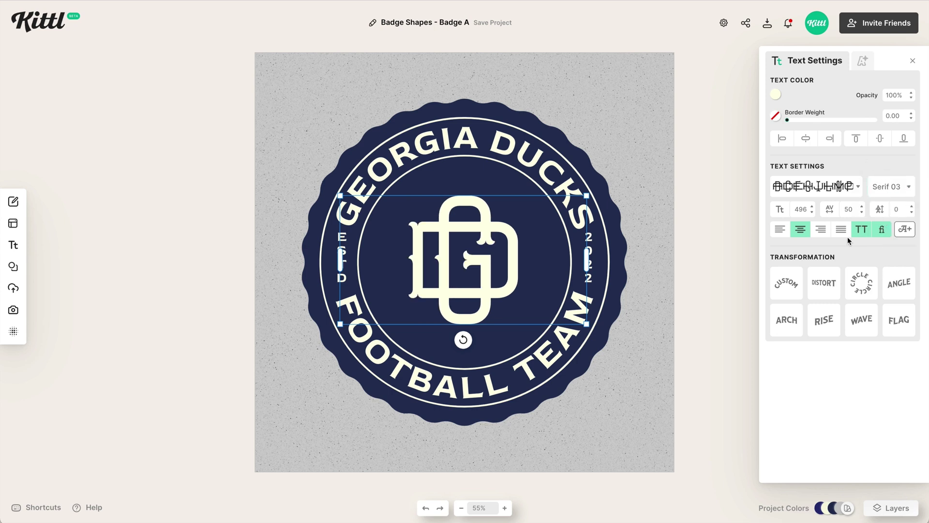
{"action": "left_click", "coordinate": [669, 339]}
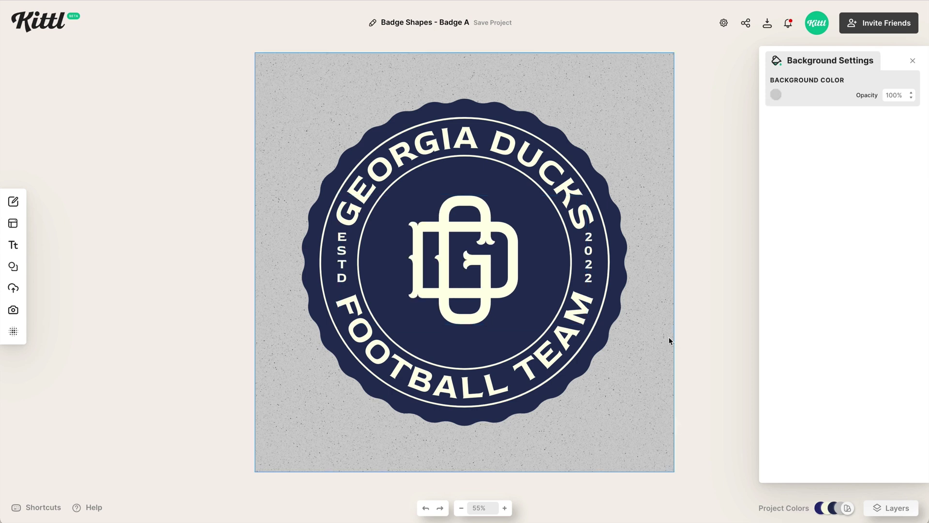
- Give the GD monogram a thick 30.9 cream outline and a dark navy fill
{"action": "left_click", "coordinate": [464, 261]}
{"action": "left_click", "coordinate": [609, 300]}
{"action": "left_click", "coordinate": [503, 252]}
{"action": "left_click_drag", "start_coordinate": [794, 121], "coordinate": [815, 120]}
{"action": "left_click", "coordinate": [775, 115]}
{"action": "left_click", "coordinate": [641, 293]}
{"action": "left_click", "coordinate": [626, 294]}
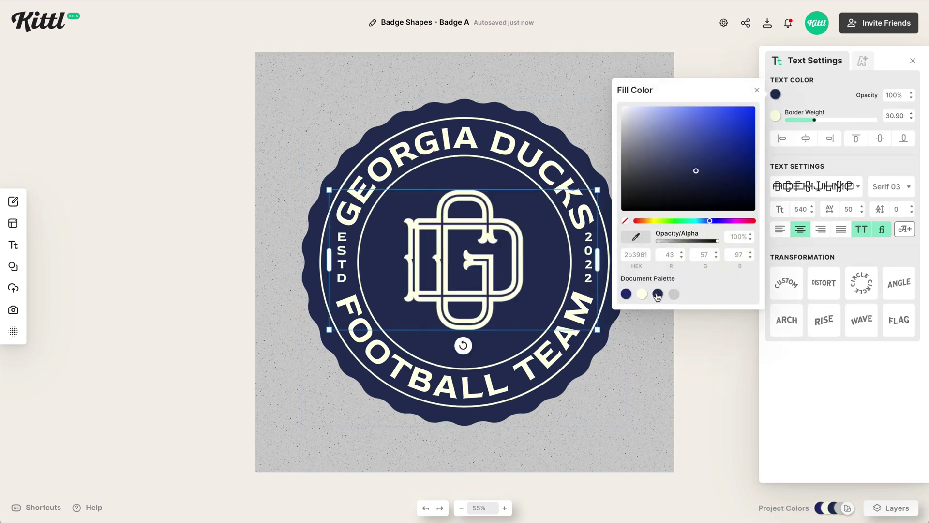
{"action": "left_click", "coordinate": [617, 357]}
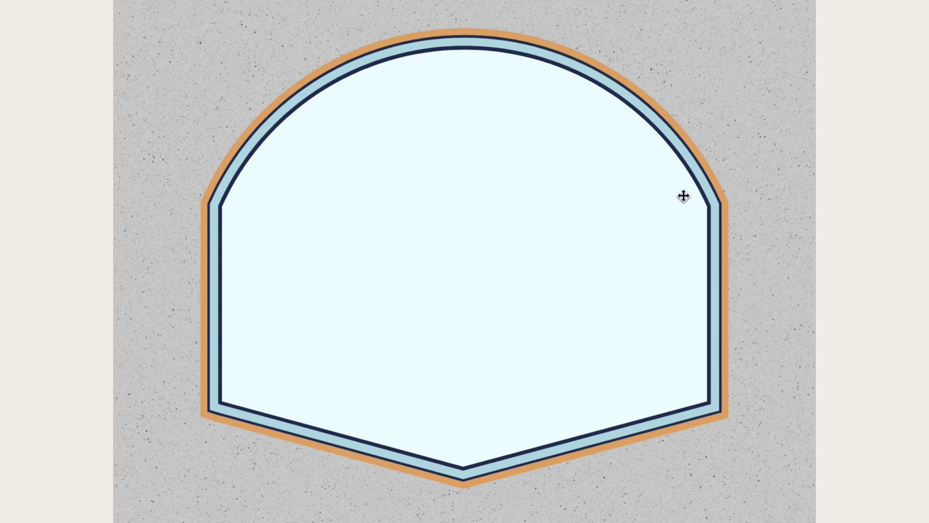
- Recolour the arched badge's inner fill and outer border light green
{"action": "left_click", "coordinate": [672, 316]}
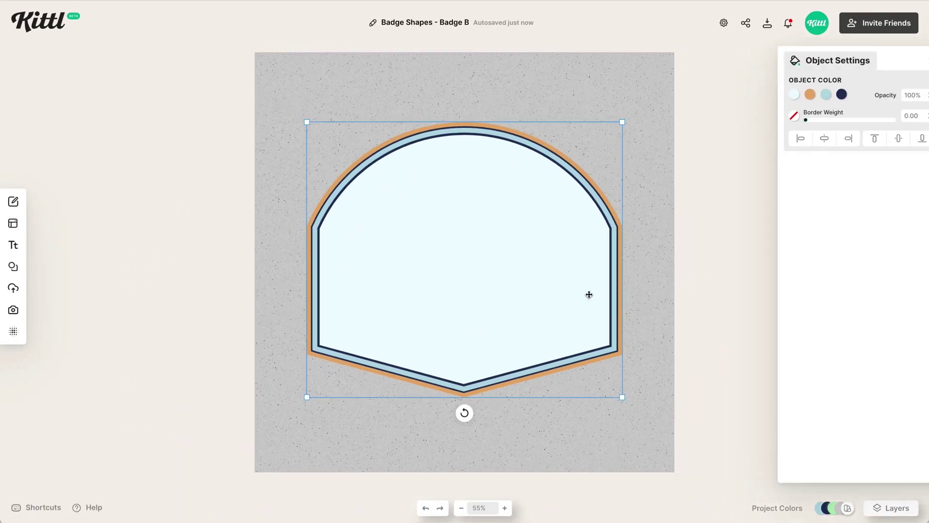
{"action": "left_click", "coordinate": [775, 94]}
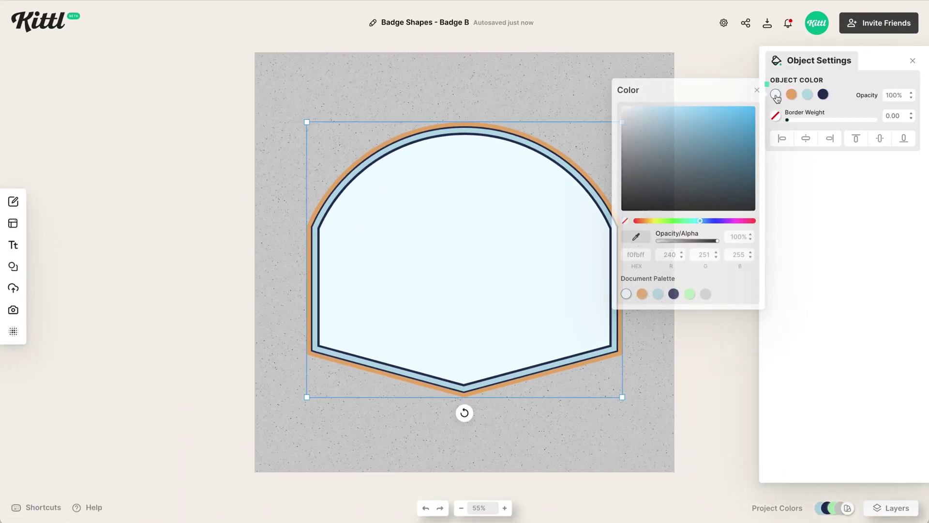
{"action": "left_click", "coordinate": [689, 294]}
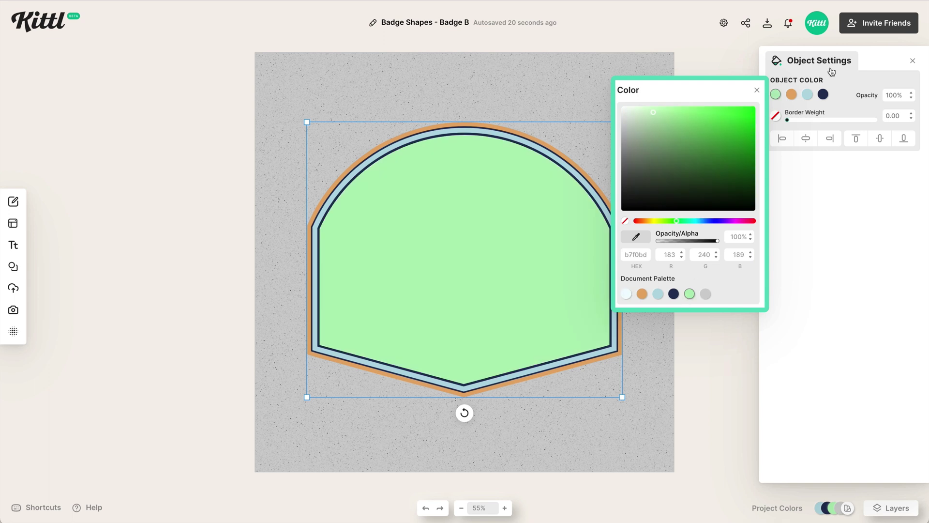
{"action": "left_click", "coordinate": [790, 94]}
{"action": "left_click", "coordinate": [641, 293]}
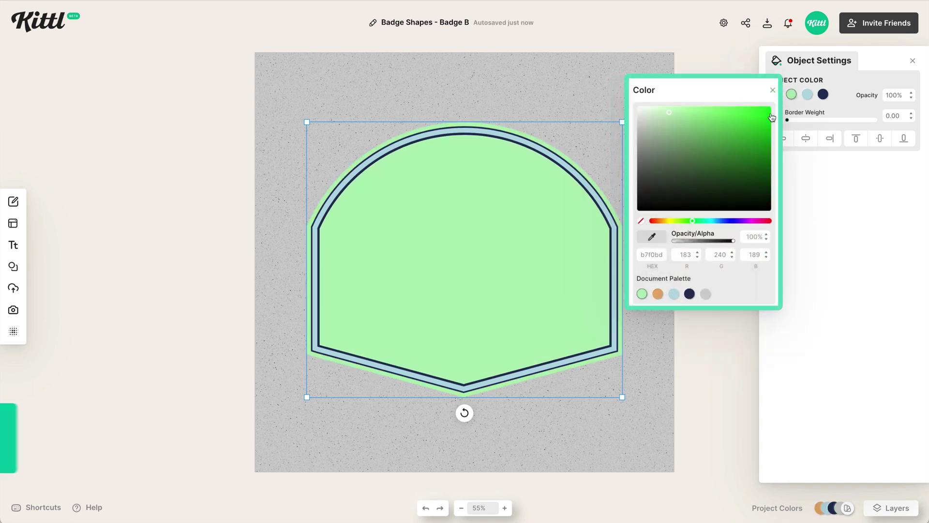
{"action": "left_click", "coordinate": [822, 94]}
- Add 'FARSIDE' text in the Old Butchery typeface, placed lower on the badge
{"action": "type", "text": "tFARS"}
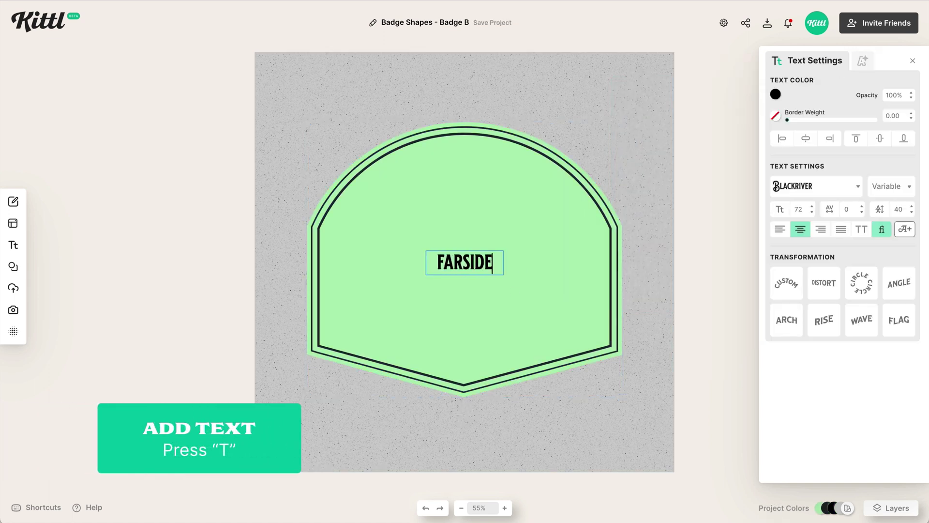
{"action": "type", "text": "IDE"}
{"action": "left_click", "coordinate": [816, 187]}
{"action": "type", "text": "old"}
{"action": "left_click", "coordinate": [672, 141]}
{"action": "left_click_drag", "start_coordinate": [582, 281], "coordinate": [583, 308]}
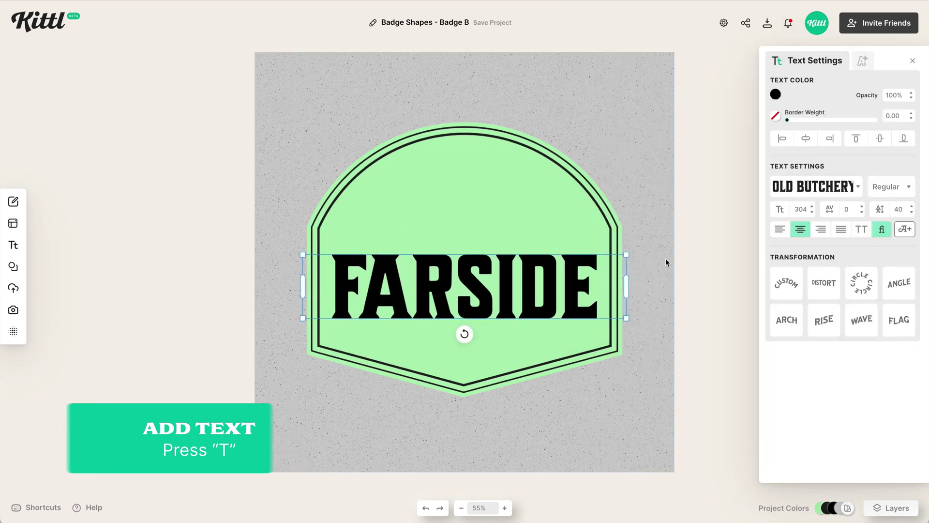
{"action": "left_click", "coordinate": [543, 315]}
- Duplicate FARSIDE as 'PHILADELPHIA' in bold all-caps Red Rose
{"action": "key", "text": "ctrl+d"}
{"action": "double_click", "coordinate": [465, 348]}
{"action": "type", "text": "PHILADELphia"}
{"action": "left_click", "coordinate": [816, 186]}
{"action": "left_click", "coordinate": [664, 174]}
{"action": "left_click", "coordinate": [861, 229]}
{"action": "left_click", "coordinate": [892, 186]}
- Set PHILADELPHIA's font size to 50 and nudge it slightly lower
{"action": "left_click", "coordinate": [888, 230]}
{"action": "left_click", "coordinate": [848, 209]}
{"action": "type", "text": "50"}
{"action": "left_click", "coordinate": [798, 209]}
{"action": "type", "text": "50"}
{"action": "key", "text": "Tab"}
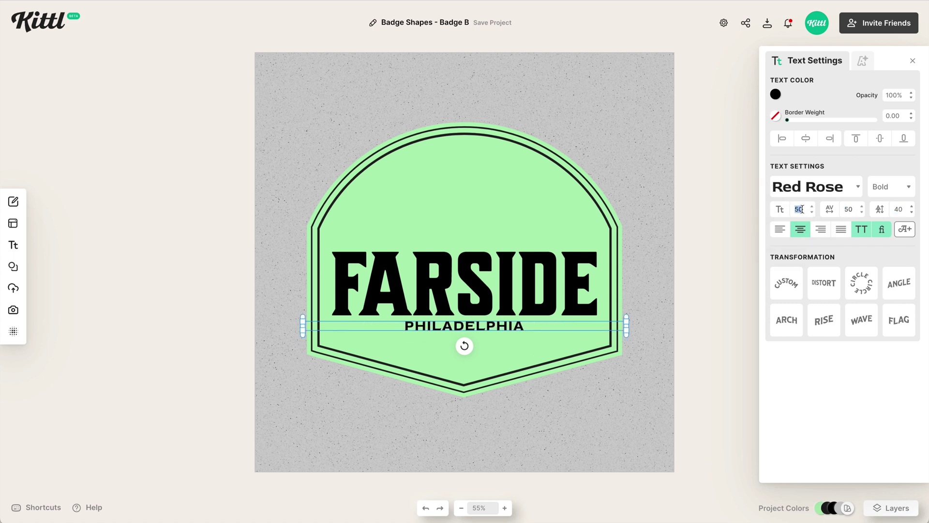
{"action": "left_click_drag", "start_coordinate": [504, 328], "coordinate": [504, 339]}
- Add curved 'COFFEE ROASTERS' with letter spacing 150 and 'ALWAYS SUPERIOR QUALITY' along the top
{"action": "key", "text": "ctrl+d"}
{"action": "left_click", "coordinate": [861, 282]}
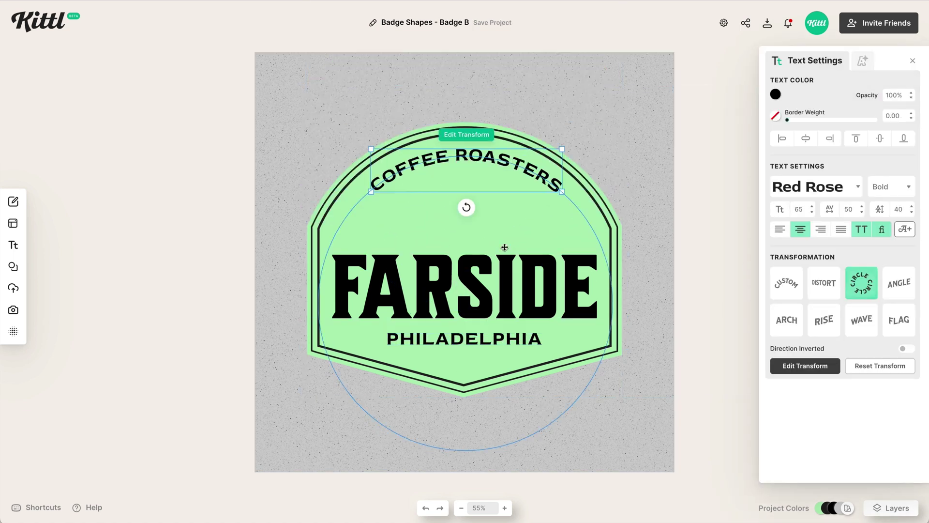
{"action": "left_click", "coordinate": [812, 206]}
{"action": "left_click", "coordinate": [812, 206]}
{"action": "left_click", "coordinate": [849, 209]}
{"action": "type", "text": "150"}
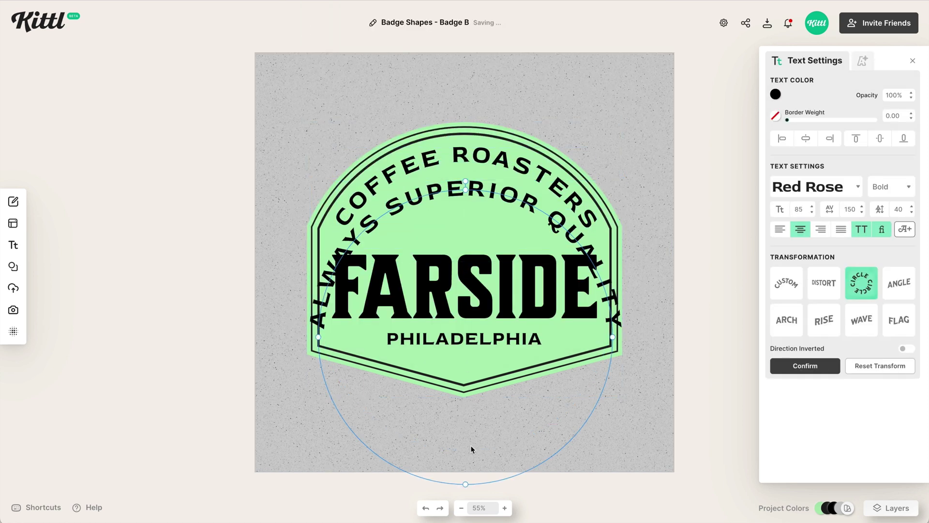
{"action": "left_click", "coordinate": [811, 212]}
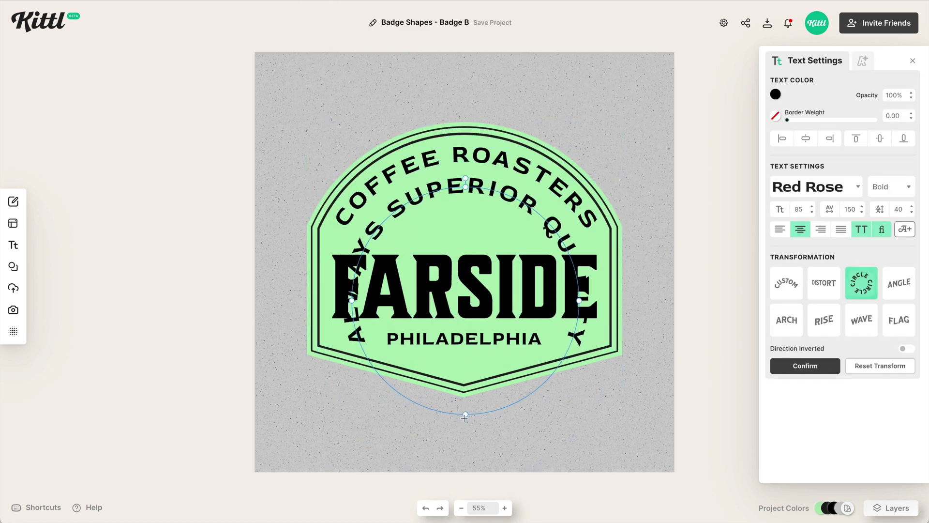
{"action": "left_click", "coordinate": [810, 208]}
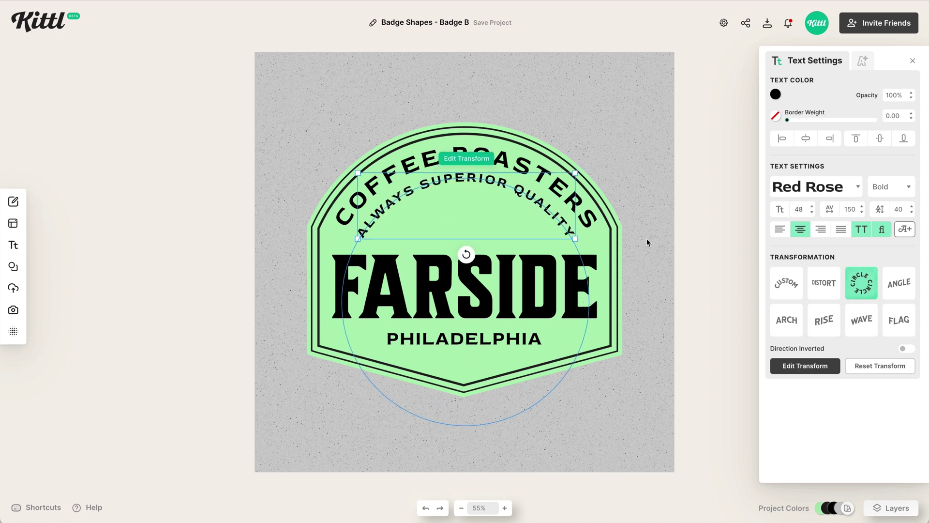
{"action": "left_click", "coordinate": [658, 222]}
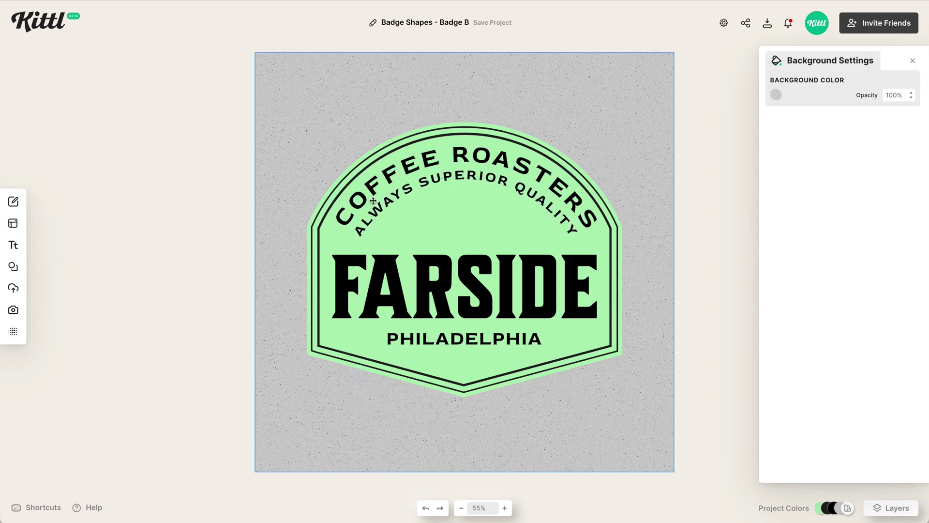
- Add a recoloured engraved coffee cup from a 'coffee' search, shrunk above FARSIDE
{"action": "left_click", "coordinate": [13, 266]}
{"action": "type", "text": "coffee"}
{"action": "key", "text": "Return"}
{"action": "left_click", "coordinate": [129, 259]}
{"action": "left_click_drag", "start_coordinate": [513, 310], "coordinate": [466, 265]}
{"action": "left_click", "coordinate": [774, 93]}
{"action": "left_click", "coordinate": [672, 292]}
- Search 'leaves' and 'wreath' and add a wreath graphic and a leaf branch
{"action": "triple_click", "coordinate": [96, 84]}
{"action": "type", "text": "leaves"}
{"action": "key", "text": "Return"}
{"action": "scroll", "coordinate": [108, 227], "scroll_direction": "down", "scroll_amount": 5}
{"action": "triple_click", "coordinate": [97, 85]}
{"action": "type", "text": "wreath"}
{"action": "key", "text": "Return"}
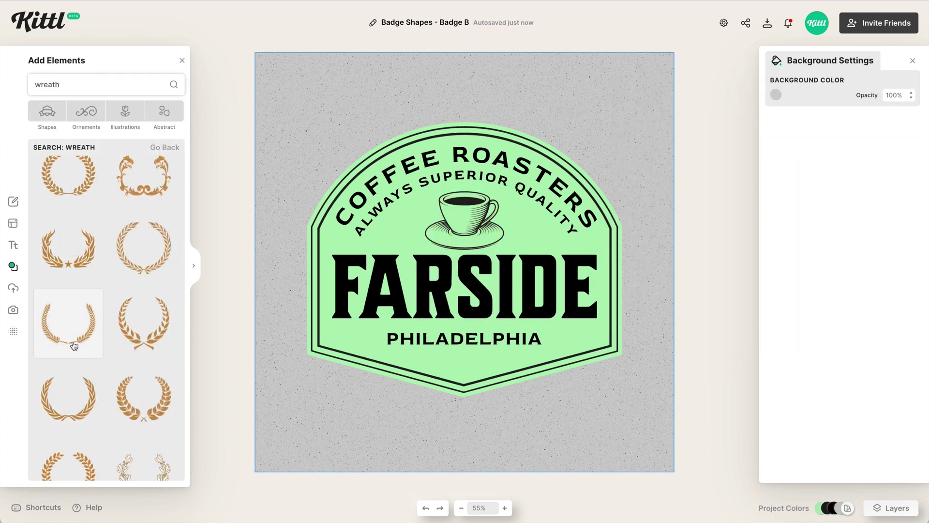
{"action": "left_click", "coordinate": [68, 321]}
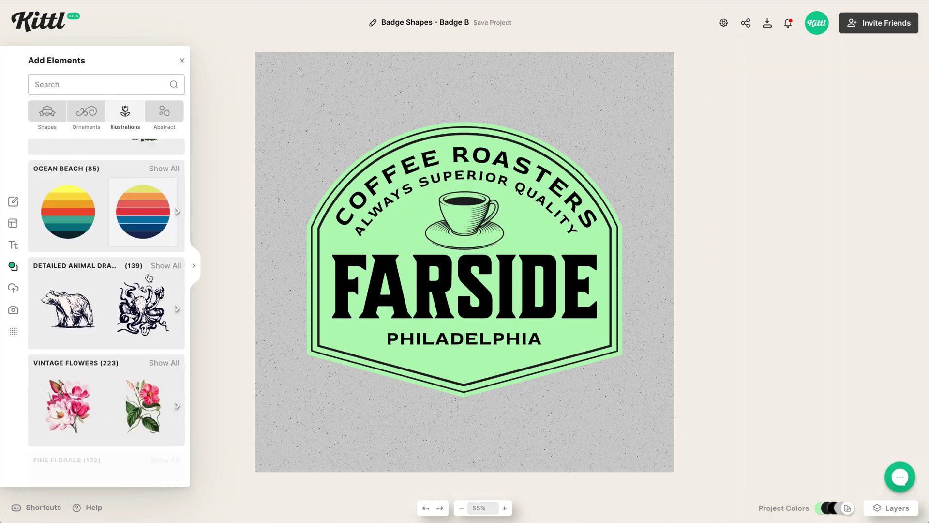
{"action": "scroll", "coordinate": [149, 277], "scroll_direction": "down", "scroll_amount": 5}
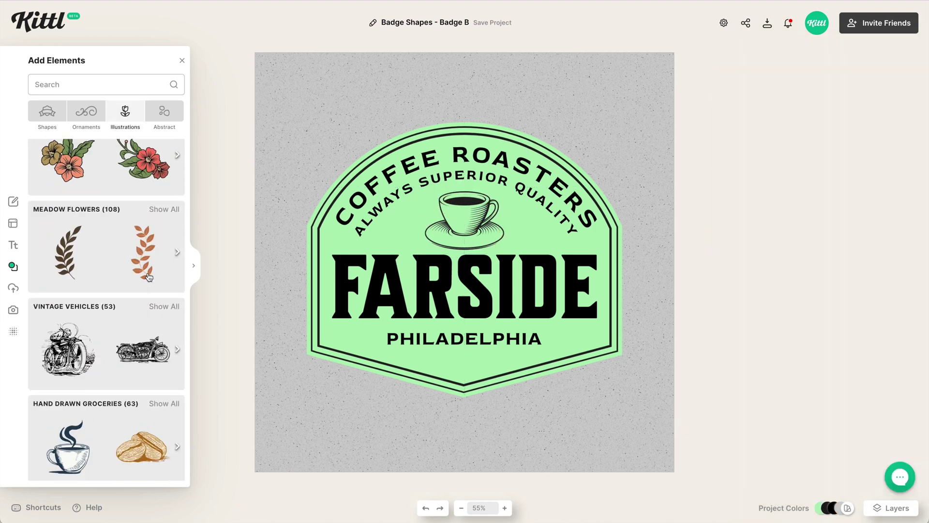
{"action": "left_click", "coordinate": [68, 270]}
- Rotate the leaf branches sideways, send them behind the cup, and mirror the left copy
{"action": "left_click", "coordinate": [774, 94]}
{"action": "left_click_drag", "start_coordinate": [464, 349], "coordinate": [408, 227]}
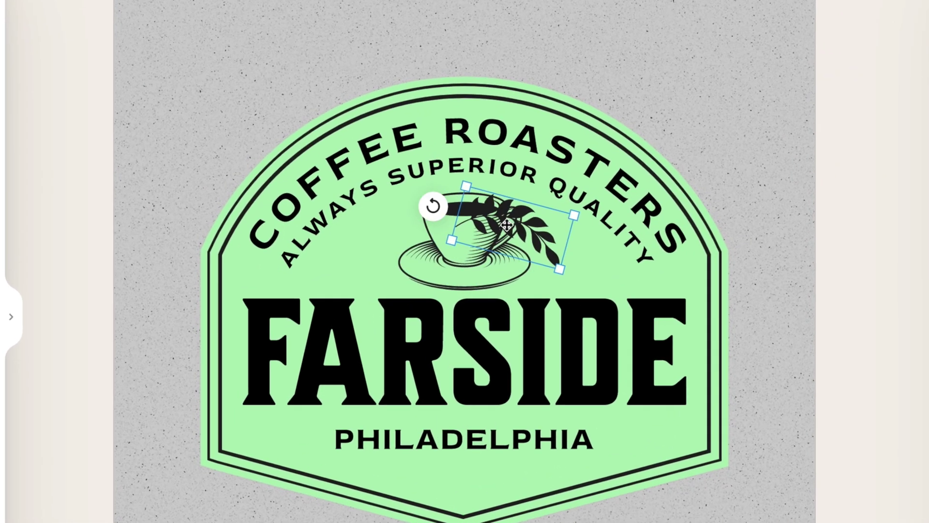
{"action": "right_click", "coordinate": [528, 239]}
{"action": "left_click", "coordinate": [614, 491]}
{"action": "right_click", "coordinate": [456, 280]}
{"action": "left_click", "coordinate": [518, 496]}
{"action": "right_click", "coordinate": [385, 235]}
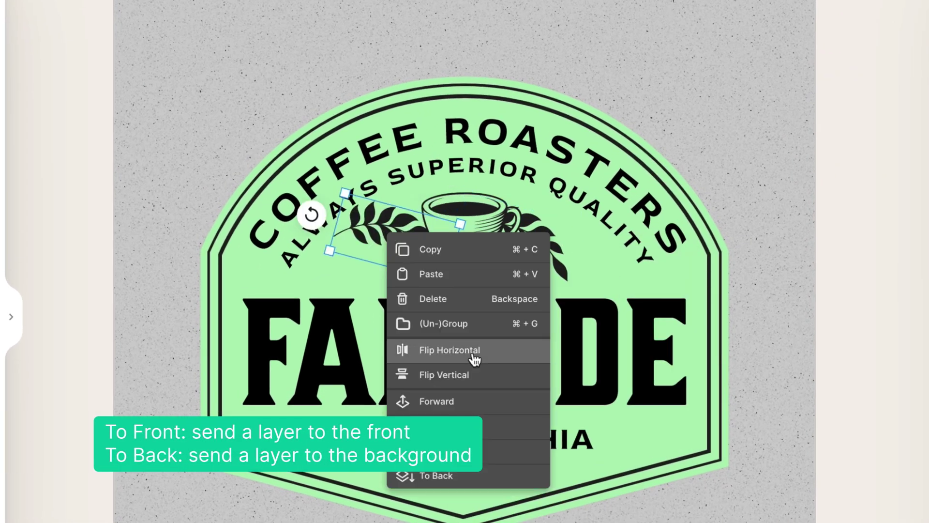
{"action": "left_click", "coordinate": [472, 373]}
{"action": "left_click", "coordinate": [464, 280]}
{"action": "key", "text": "Escape"}
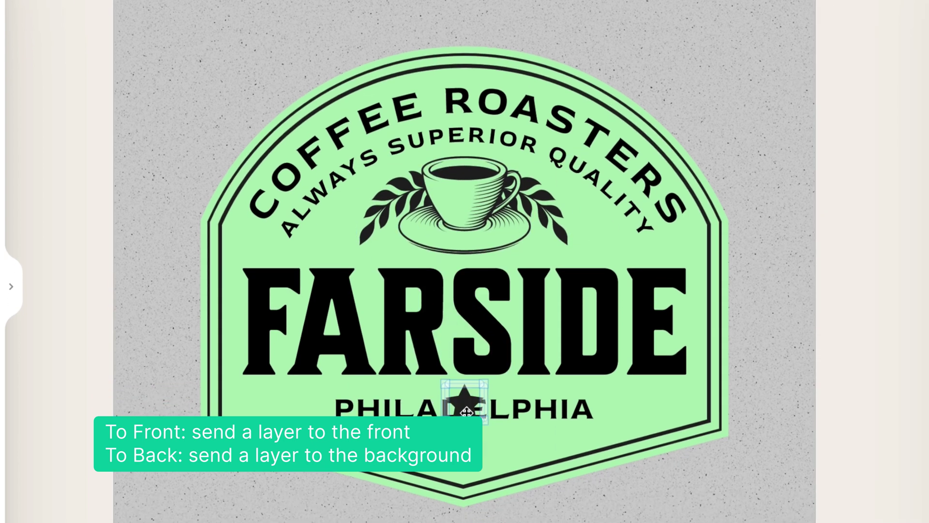
{"action": "scroll", "coordinate": [459, 363], "scroll_direction": "down", "scroll_amount": 3}
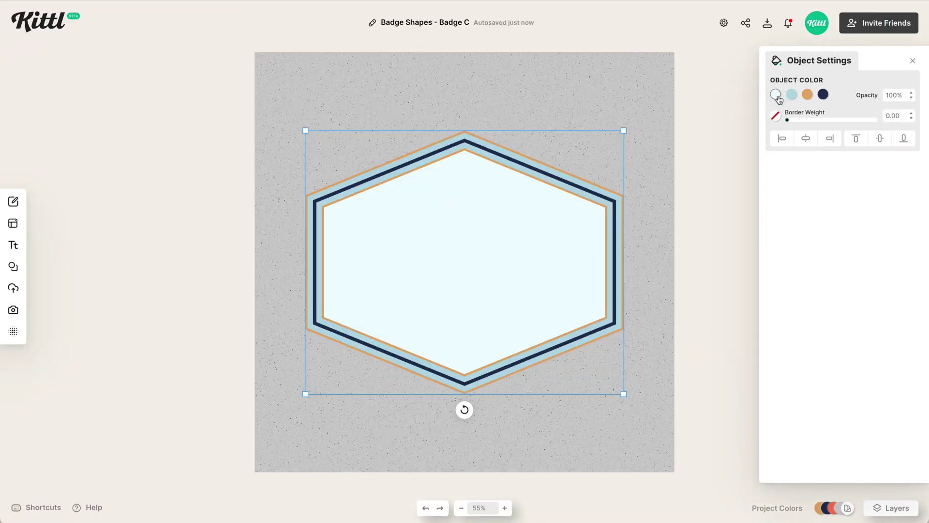
- Recolour the hexagon's inner fill and light-blue band coral red
{"action": "left_click", "coordinate": [776, 95]}
{"action": "left_click", "coordinate": [689, 294]}
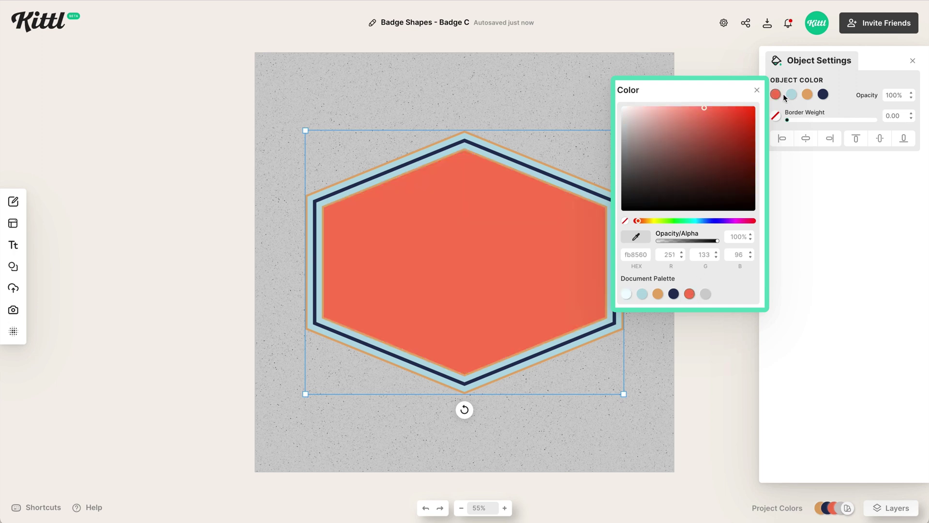
{"action": "left_click", "coordinate": [791, 94]}
{"action": "left_click", "coordinate": [706, 294]}
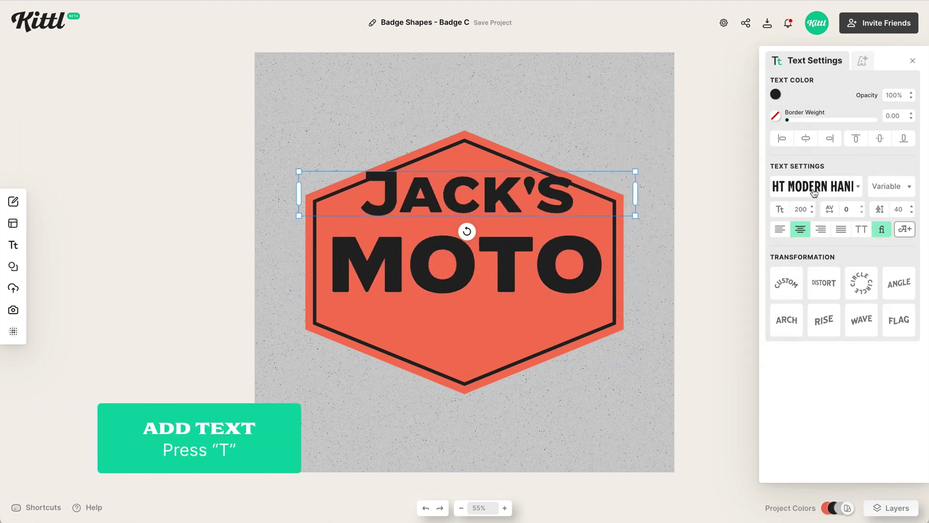
- Set JACK'S typeface, add widely spaced PORTLAND, curve OREGON on a circle, adjust ESTD width
{"action": "left_click", "coordinate": [813, 186]}
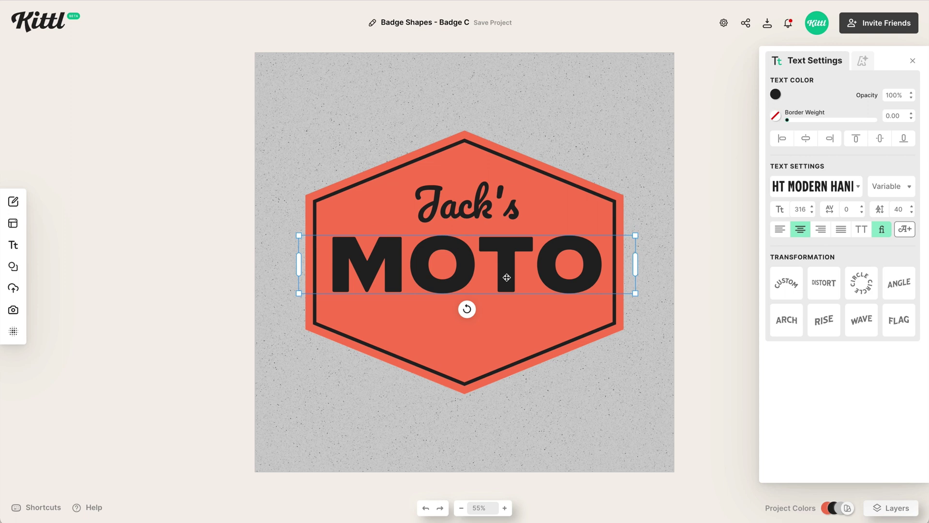
{"action": "left_click_drag", "start_coordinate": [507, 278], "coordinate": [506, 274]}
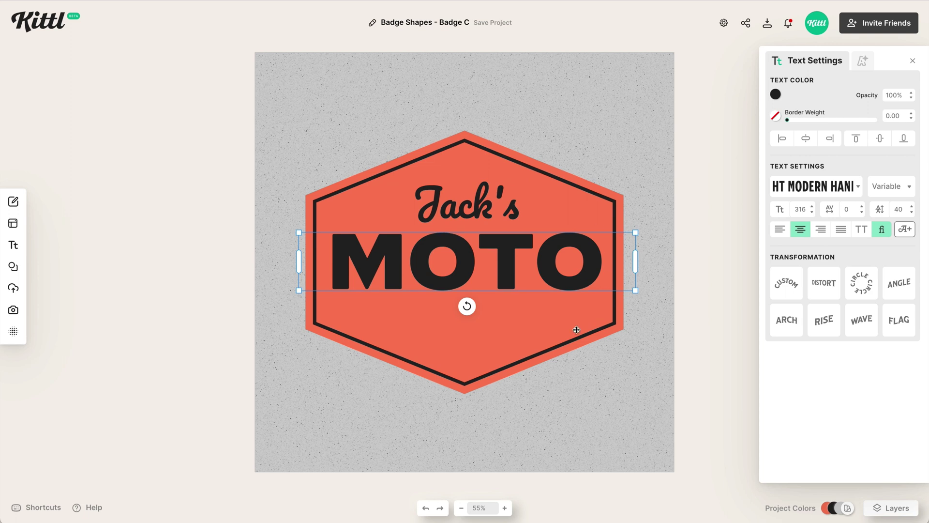
{"action": "key", "text": "ctrl+d"}
{"action": "type", "text": "PORTLAND"}
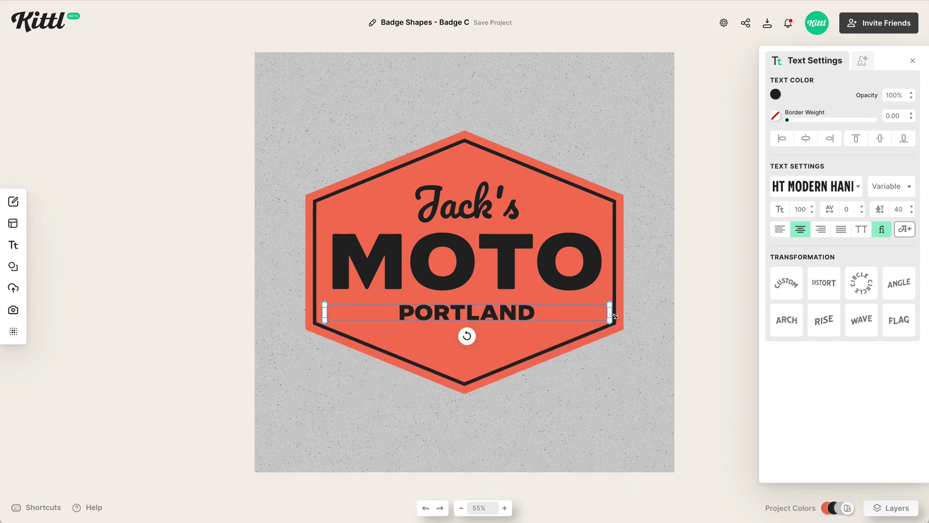
{"action": "left_click_drag", "start_coordinate": [614, 316], "coordinate": [511, 316]}
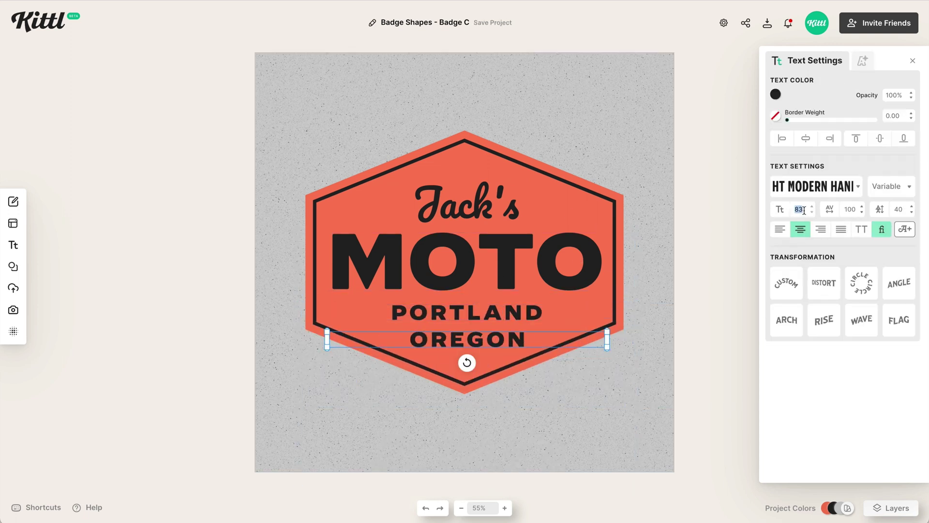
{"action": "left_click", "coordinate": [862, 282]}
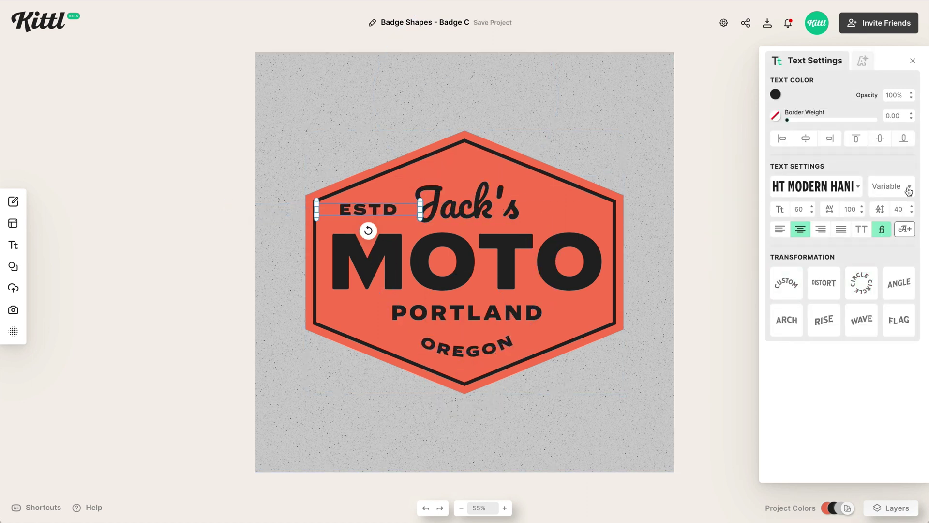
{"action": "left_click", "coordinate": [909, 191]}
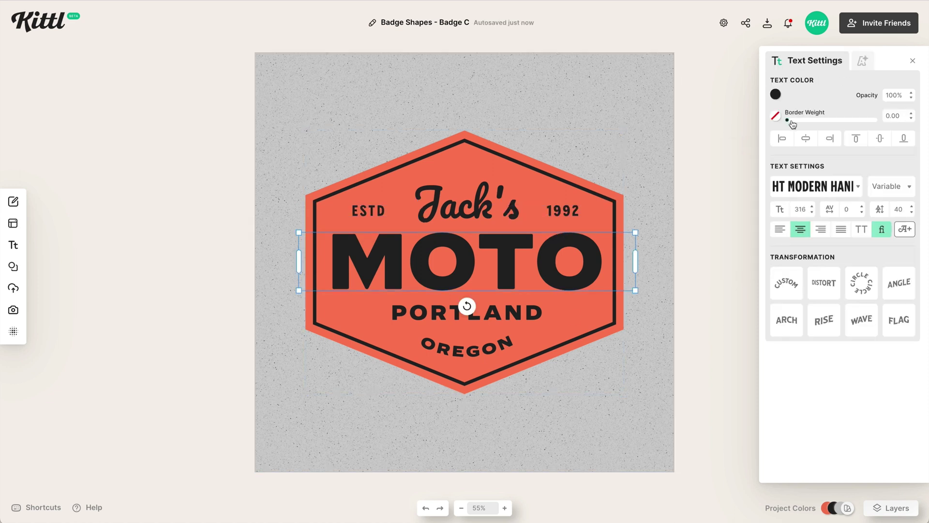
- Give MOTO a block shadow and place a yellow lightning bolt beside PORTLAND
{"action": "left_click", "coordinate": [775, 115]}
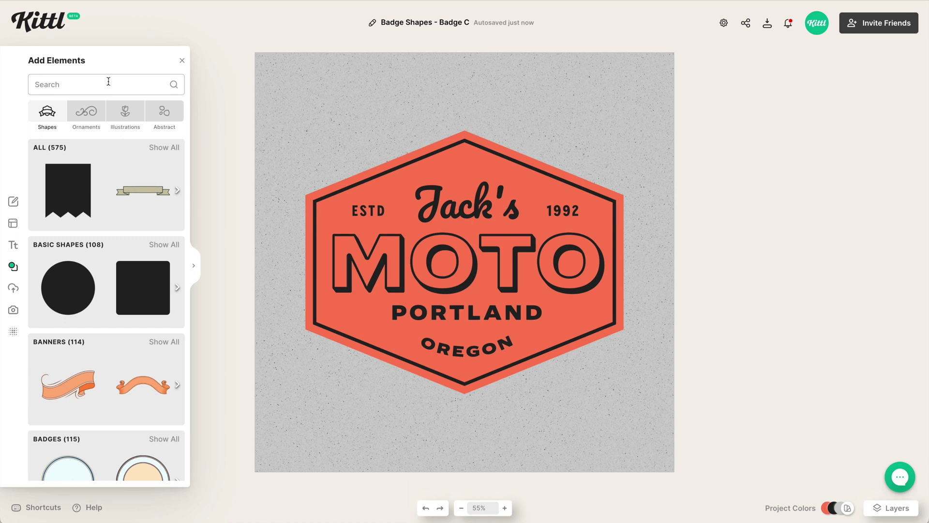
{"action": "type", "text": "lightning"}
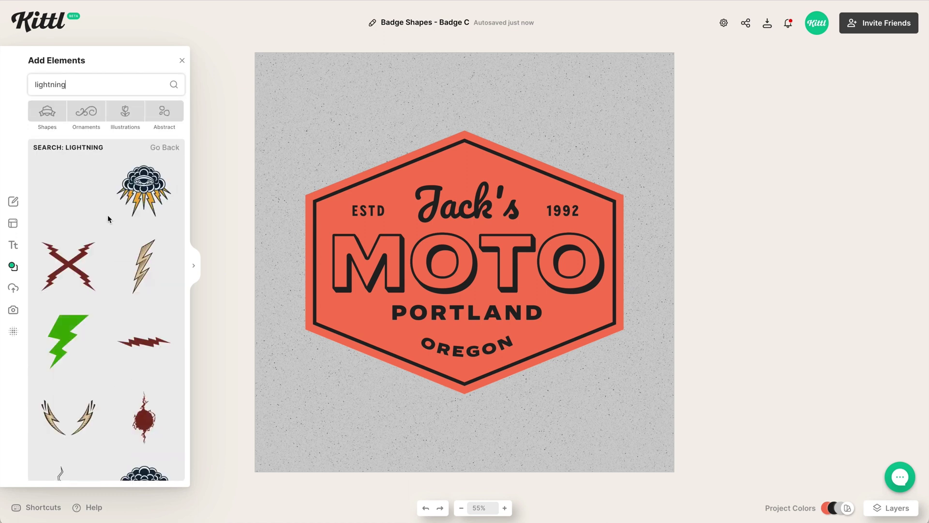
{"action": "left_click_drag", "start_coordinate": [73, 192], "coordinate": [471, 273]}
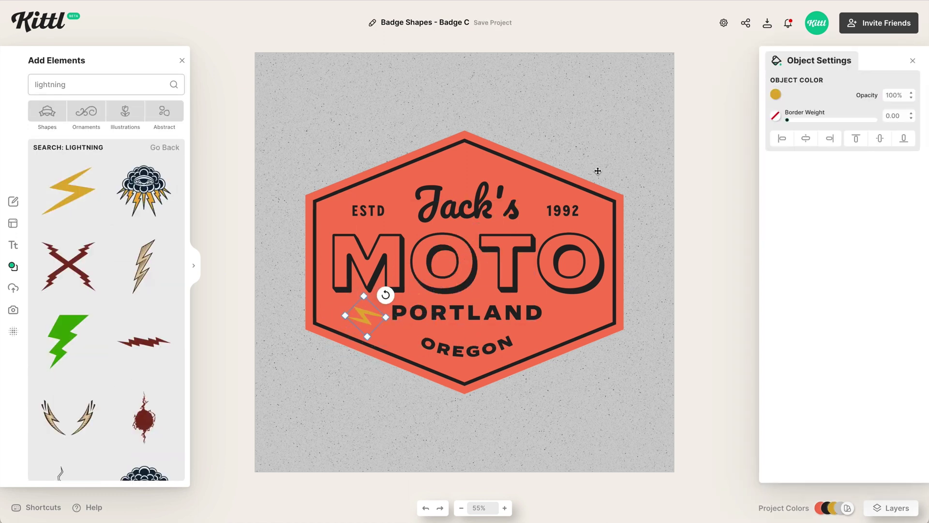
- Mirror a copy of the bolt to PORTLAND's right, then check the PORTLAND, OREGON and MOTO selections
{"action": "right_click", "coordinate": [581, 309]}
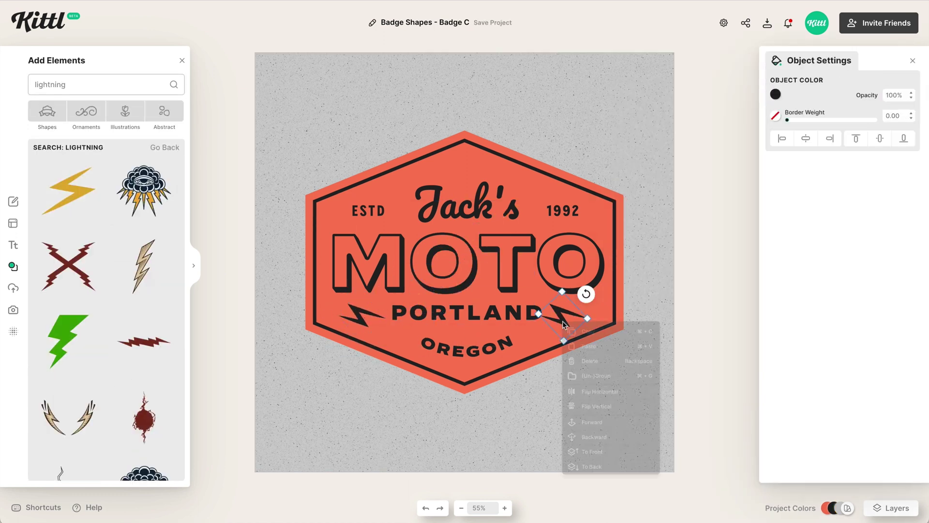
{"action": "left_click", "coordinate": [616, 390]}
{"action": "left_click", "coordinate": [511, 314]}
{"action": "left_click", "coordinate": [511, 315]}
{"action": "left_click", "coordinate": [467, 346]}
{"action": "left_click", "coordinate": [532, 315]}
{"action": "left_click", "coordinate": [559, 296]}
{"action": "left_click", "coordinate": [557, 276]}
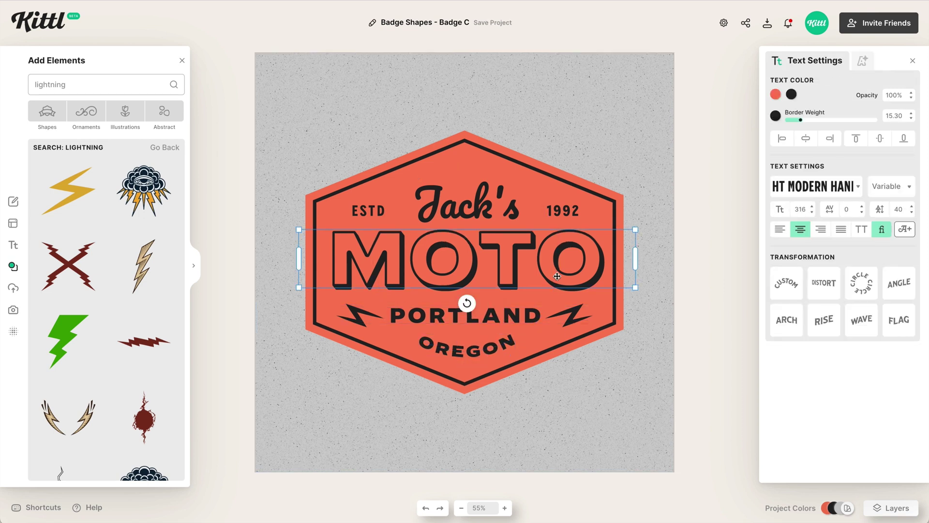
{"action": "left_click", "coordinate": [624, 400]}
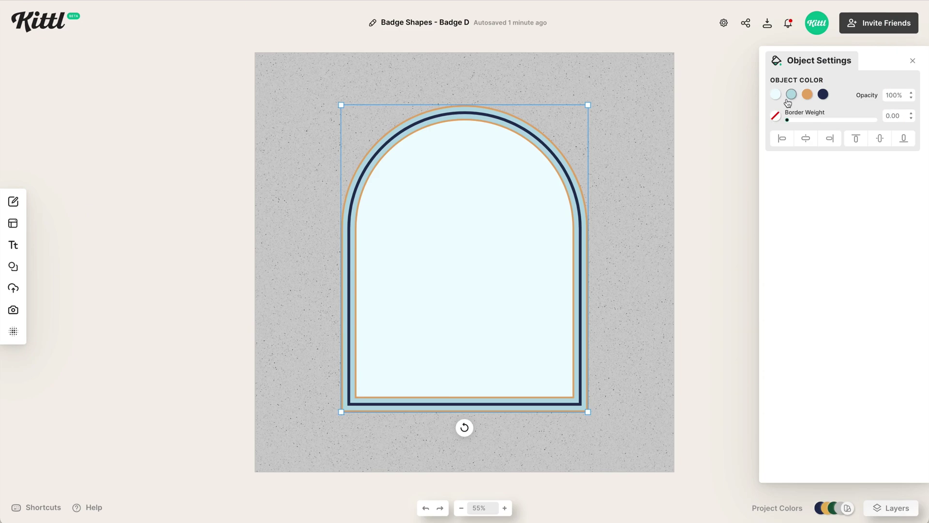
- Recolour the arch fill and light-blue ring orange and the navy border green
{"action": "left_click", "coordinate": [775, 95]}
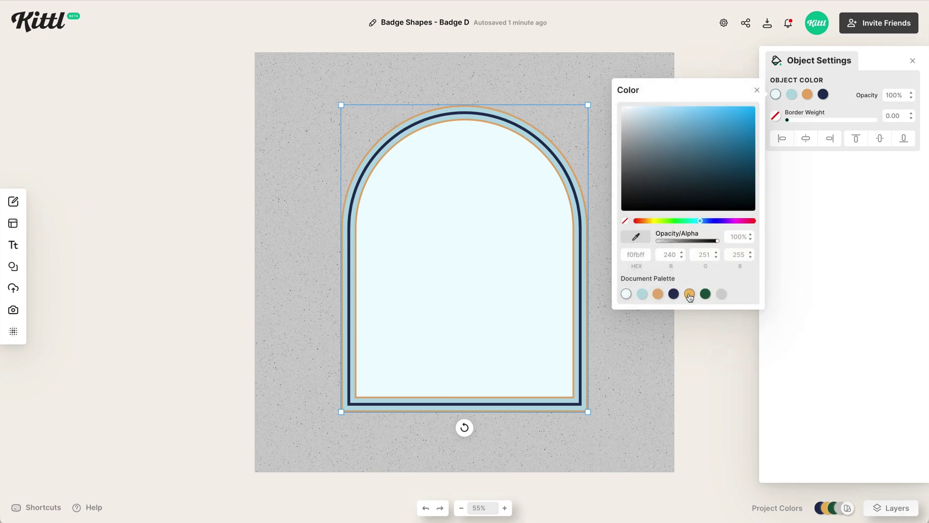
{"action": "left_click", "coordinate": [689, 294]}
{"action": "left_click", "coordinate": [792, 95]}
{"action": "left_click", "coordinate": [666, 294]}
- Add a MOUNT JORD headline, set its typeface and enlarge it; shrink the RV SITES AVAILABLE caption
{"action": "left_click", "coordinate": [632, 365]}
{"action": "key", "text": "t"}
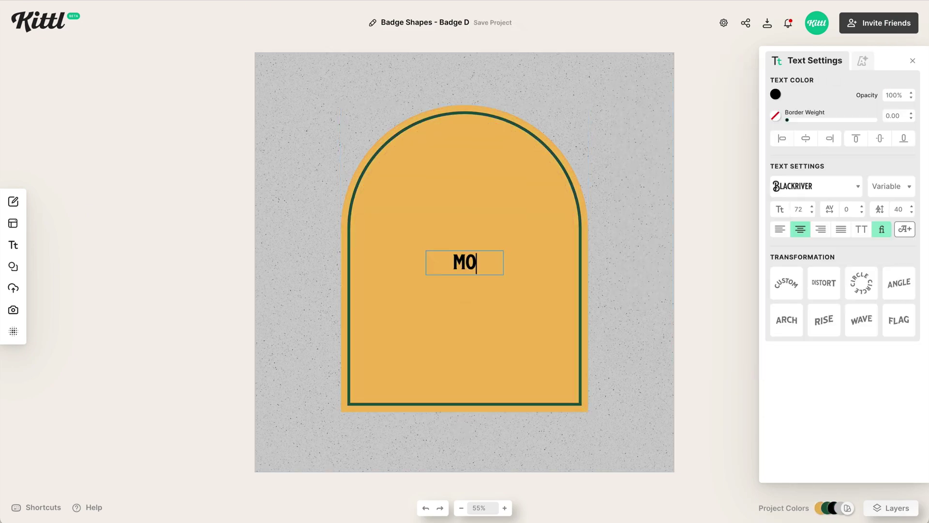
{"action": "key", "text": "Escape"}
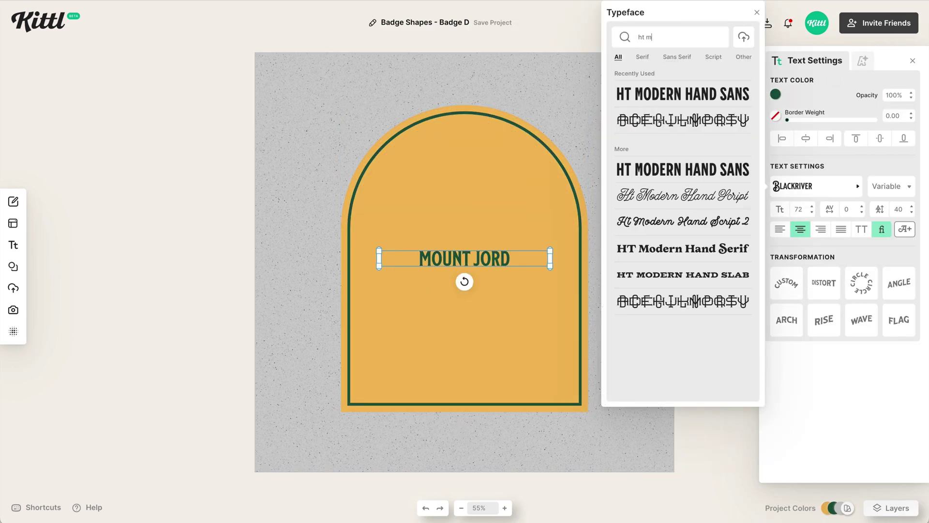
{"action": "left_click", "coordinate": [856, 227]}
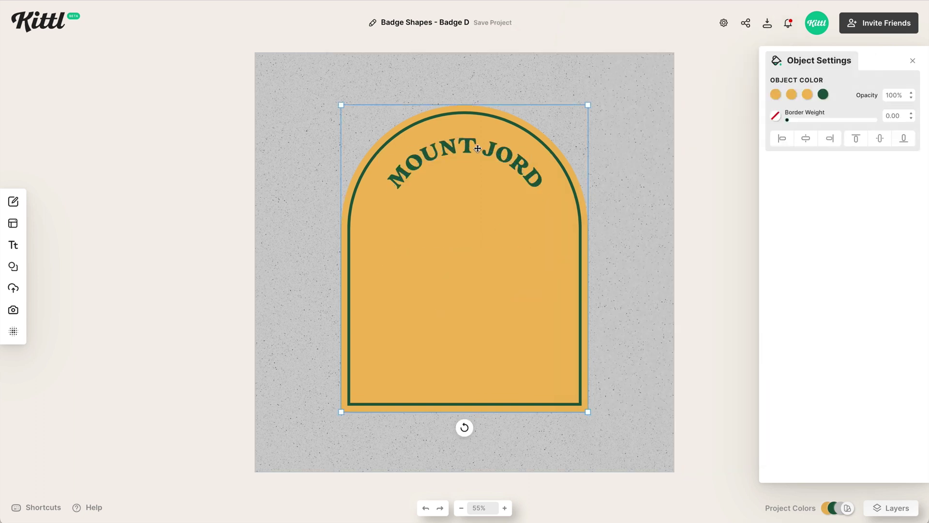
{"action": "left_click", "coordinate": [510, 155]}
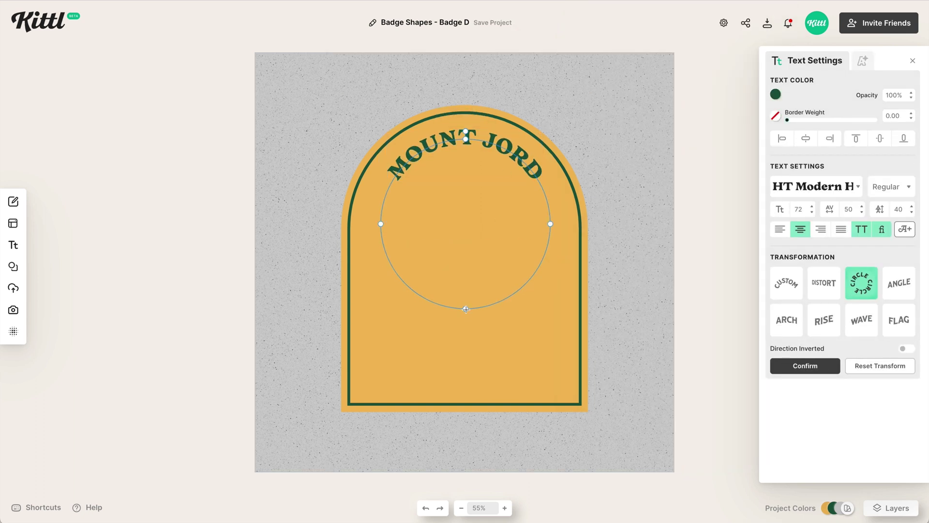
{"action": "left_click_drag", "start_coordinate": [811, 209], "coordinate": [812, 216]}
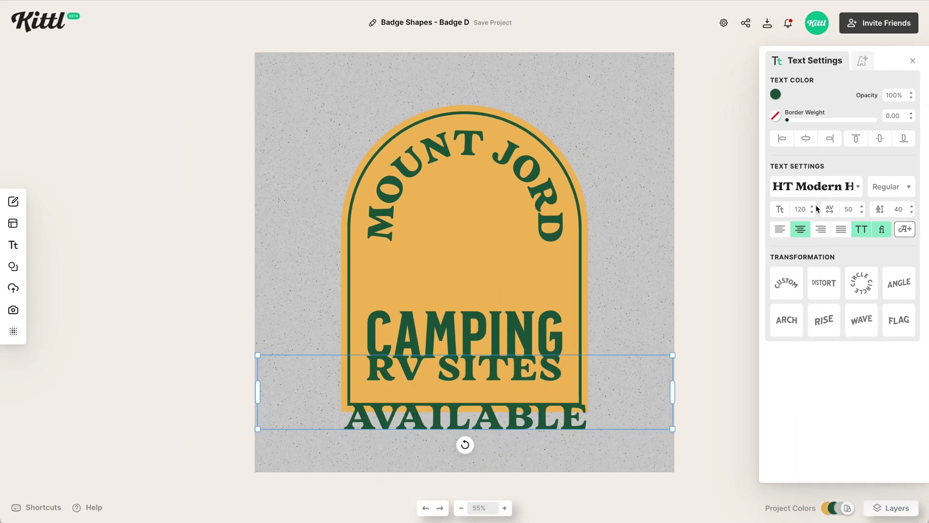
{"action": "left_click", "coordinate": [813, 214]}
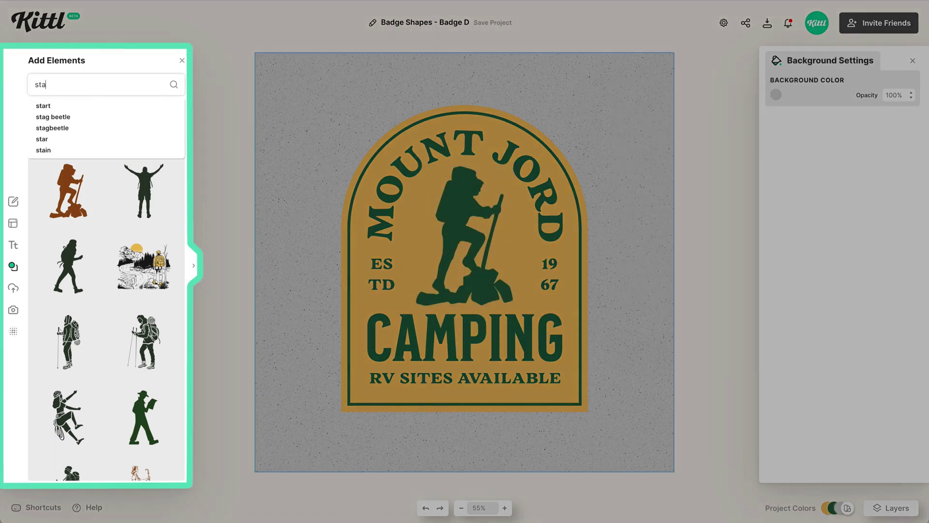
- Search the elements for 'star', then close the background settings and elements panel
{"action": "type", "text": "r"}
{"action": "key", "text": "Return"}
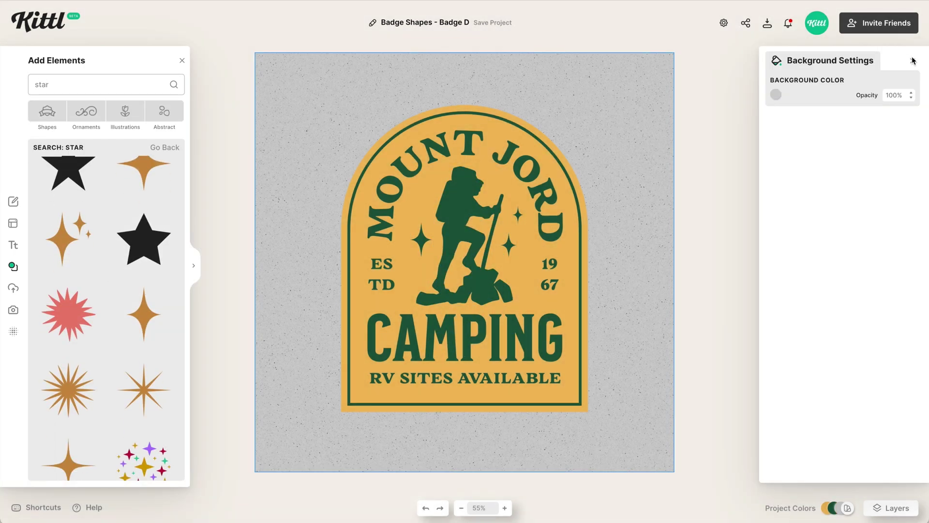
{"action": "left_click", "coordinate": [912, 62]}
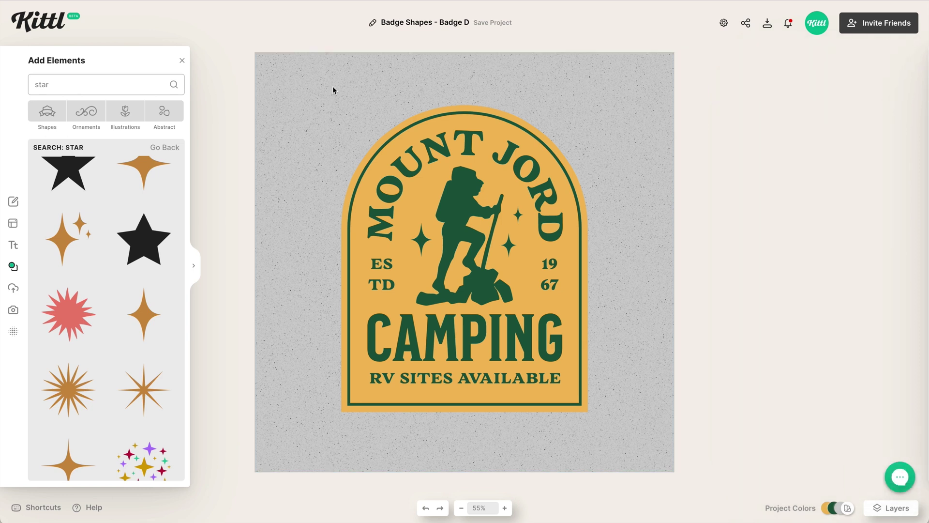
{"action": "left_click", "coordinate": [182, 62]}
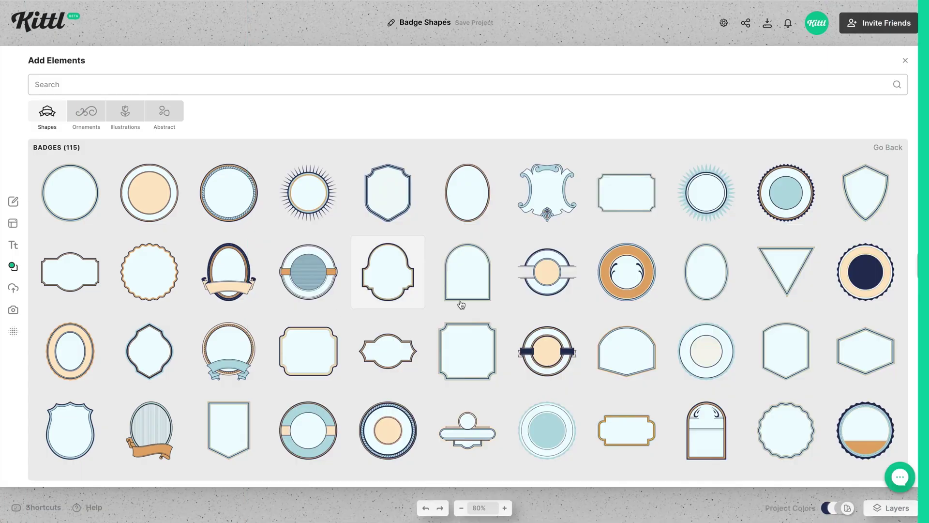
- Scroll down through the 115 badge shapes and back up again
{"action": "scroll", "coordinate": [500, 294], "scroll_direction": "down", "scroll_amount": 1}
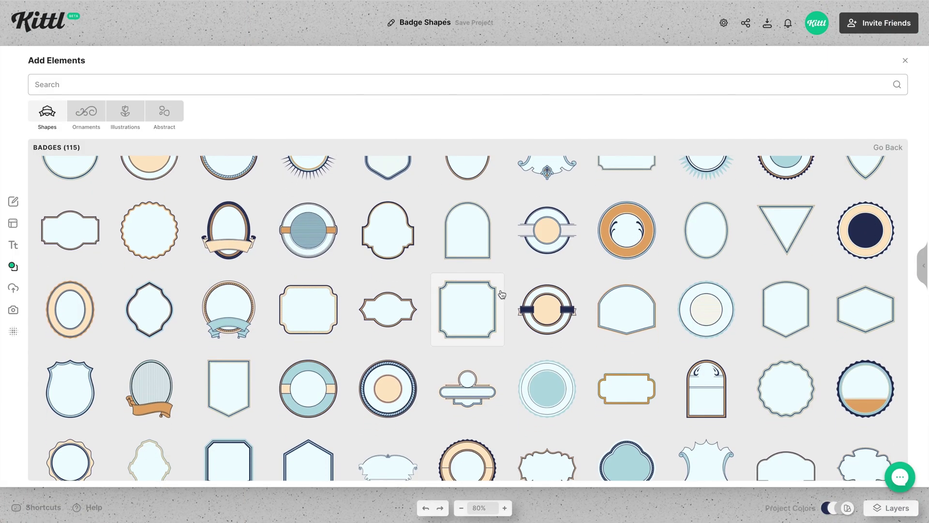
{"action": "scroll", "coordinate": [501, 295], "scroll_direction": "down", "scroll_amount": 2}
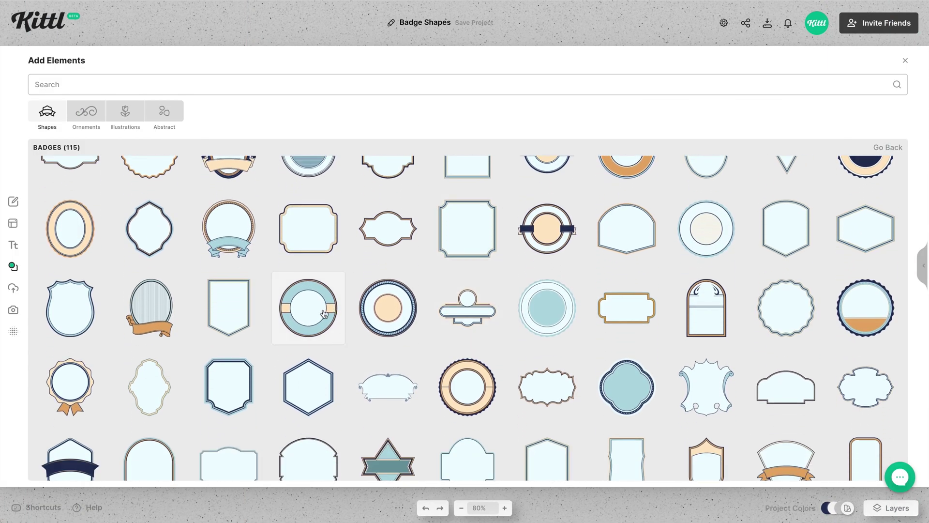
{"action": "scroll", "coordinate": [474, 396], "scroll_direction": "down", "scroll_amount": 5}
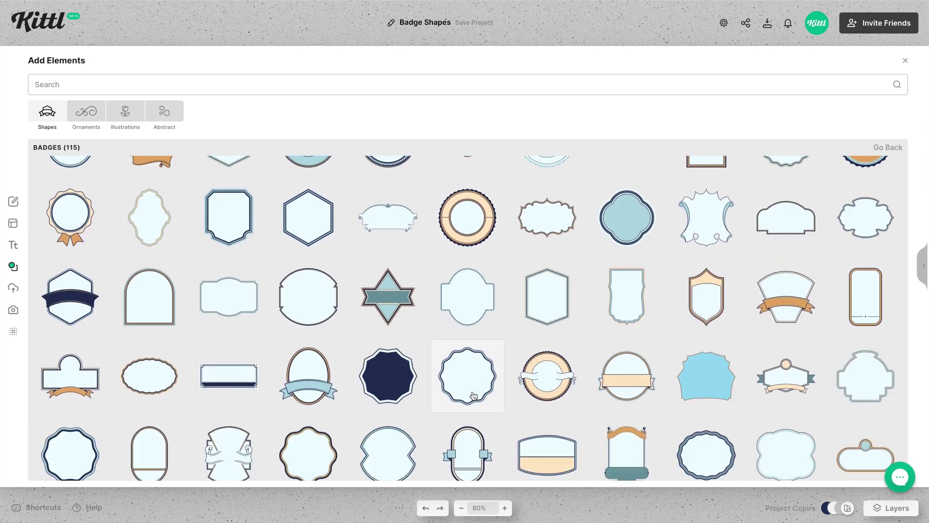
{"action": "scroll", "coordinate": [474, 396], "scroll_direction": "down", "scroll_amount": 3}
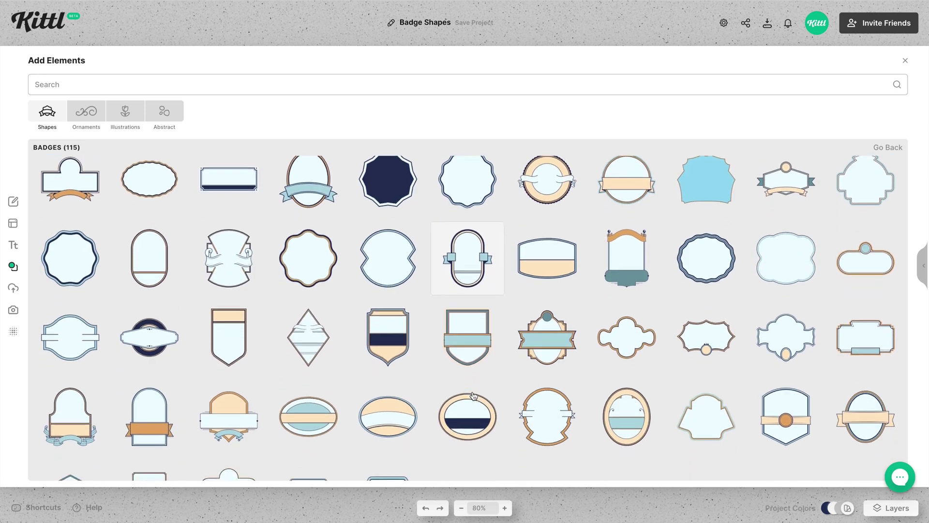
{"action": "scroll", "coordinate": [473, 396], "scroll_direction": "up", "scroll_amount": 2}
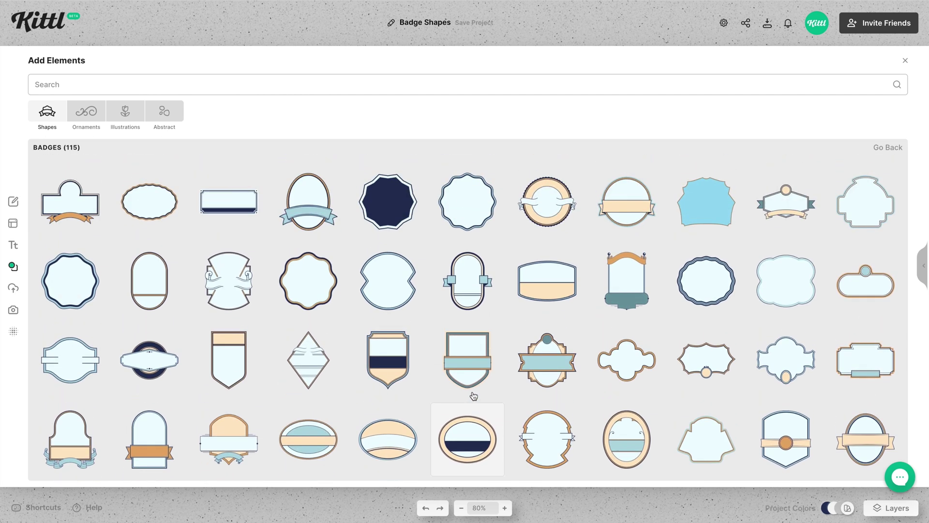
{"action": "scroll", "coordinate": [472, 393], "scroll_direction": "up", "scroll_amount": 4}
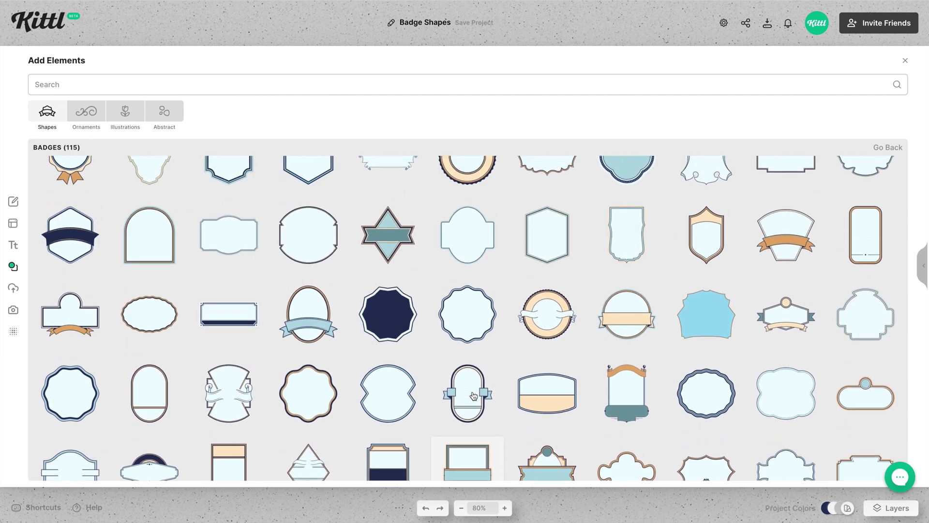